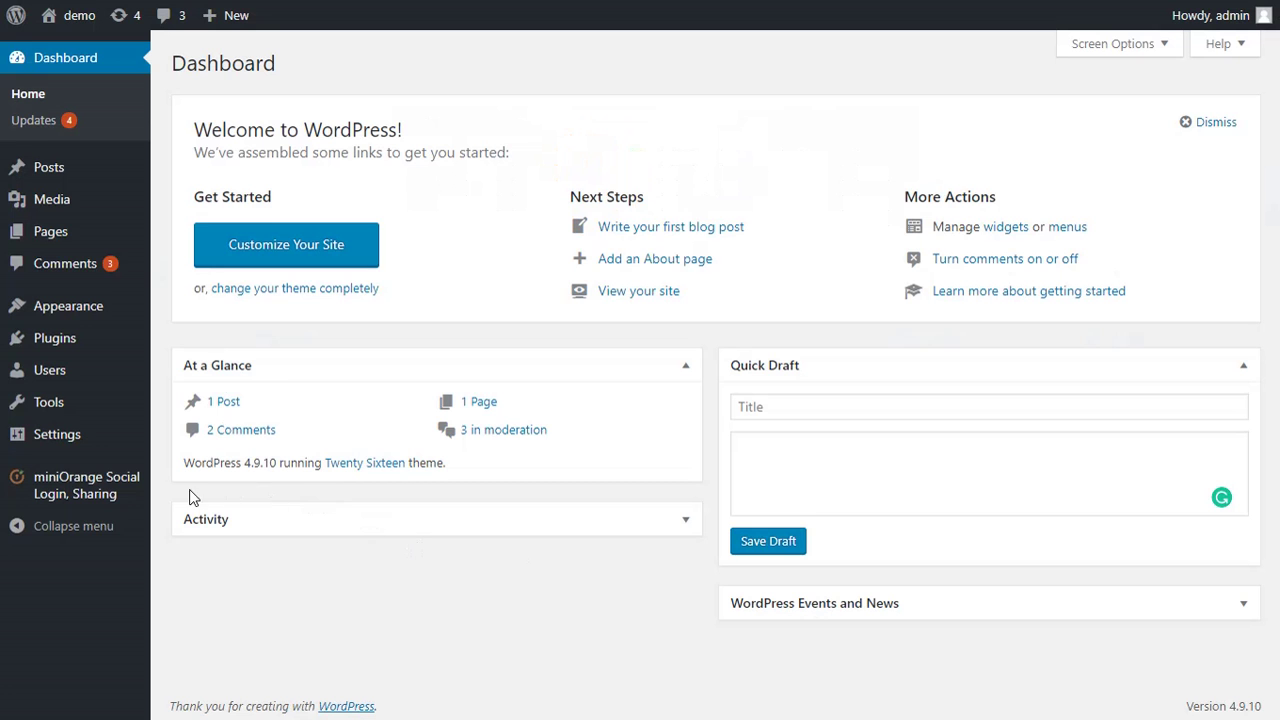
# Tick LinkedIn under Select Apps in miniOrange Social Login and save the settings
pyautogui.click(107, 509)
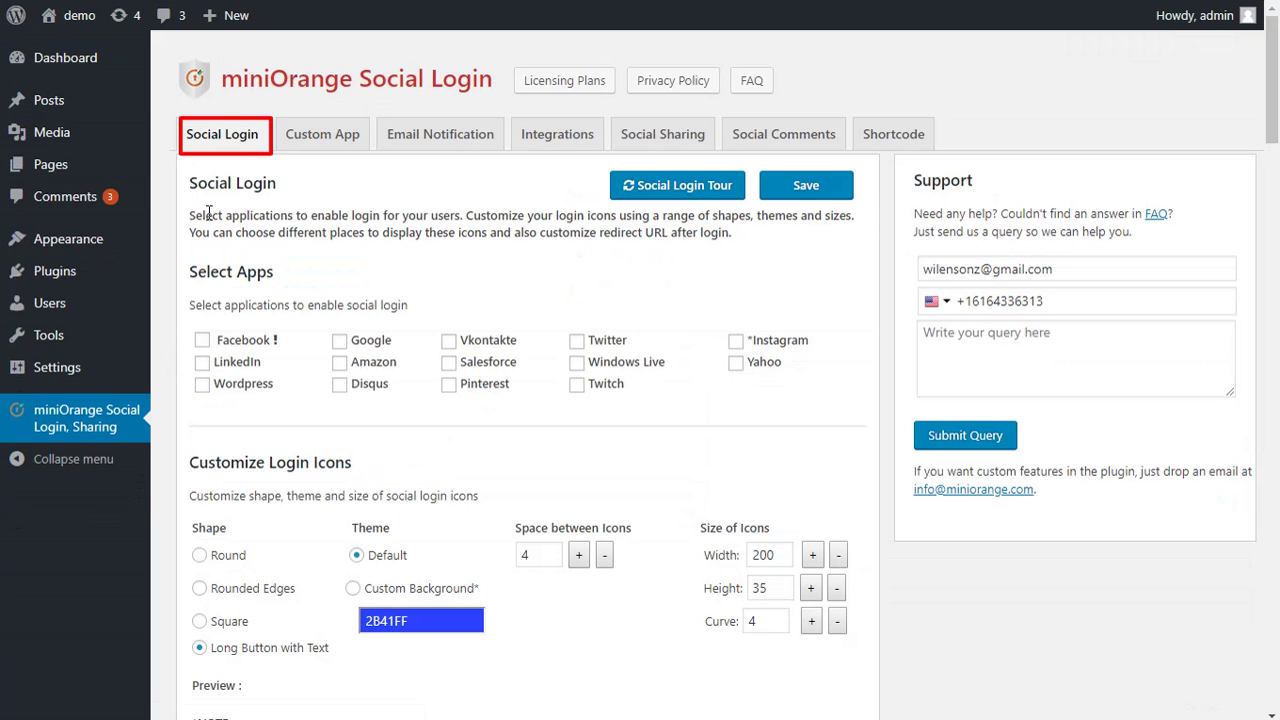
pyautogui.click(203, 363)
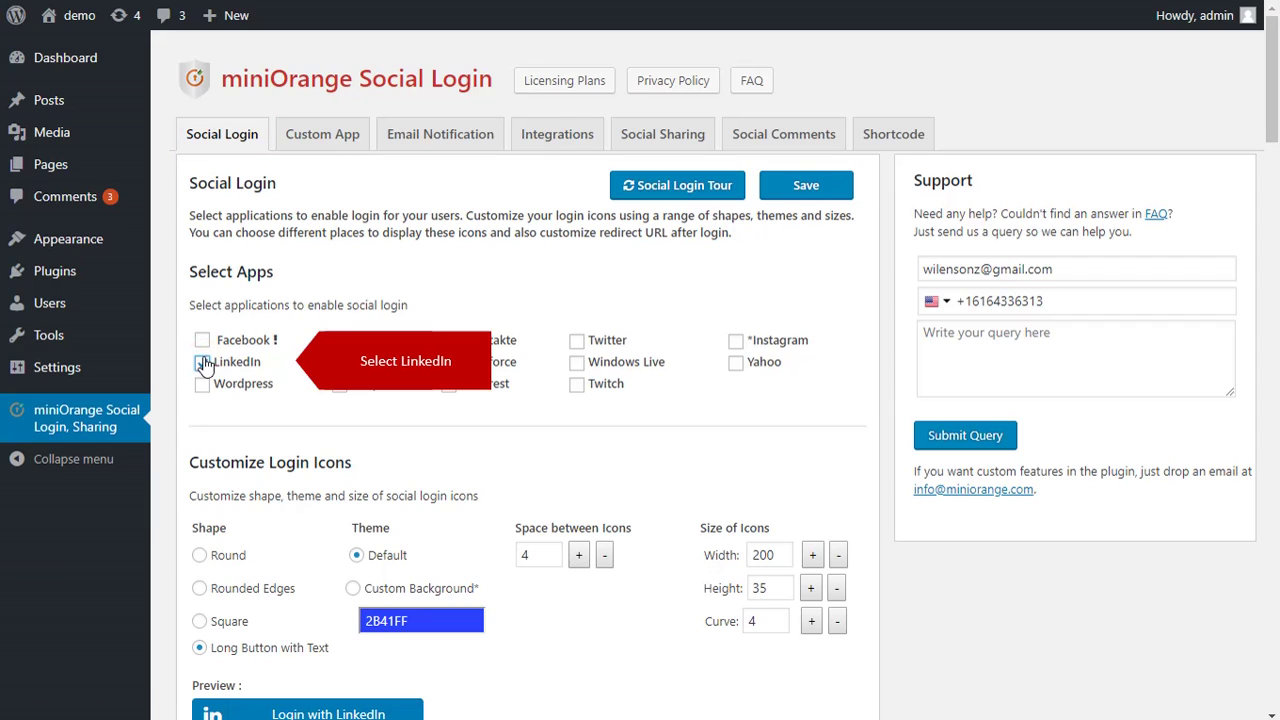
pyautogui.click(801, 191)
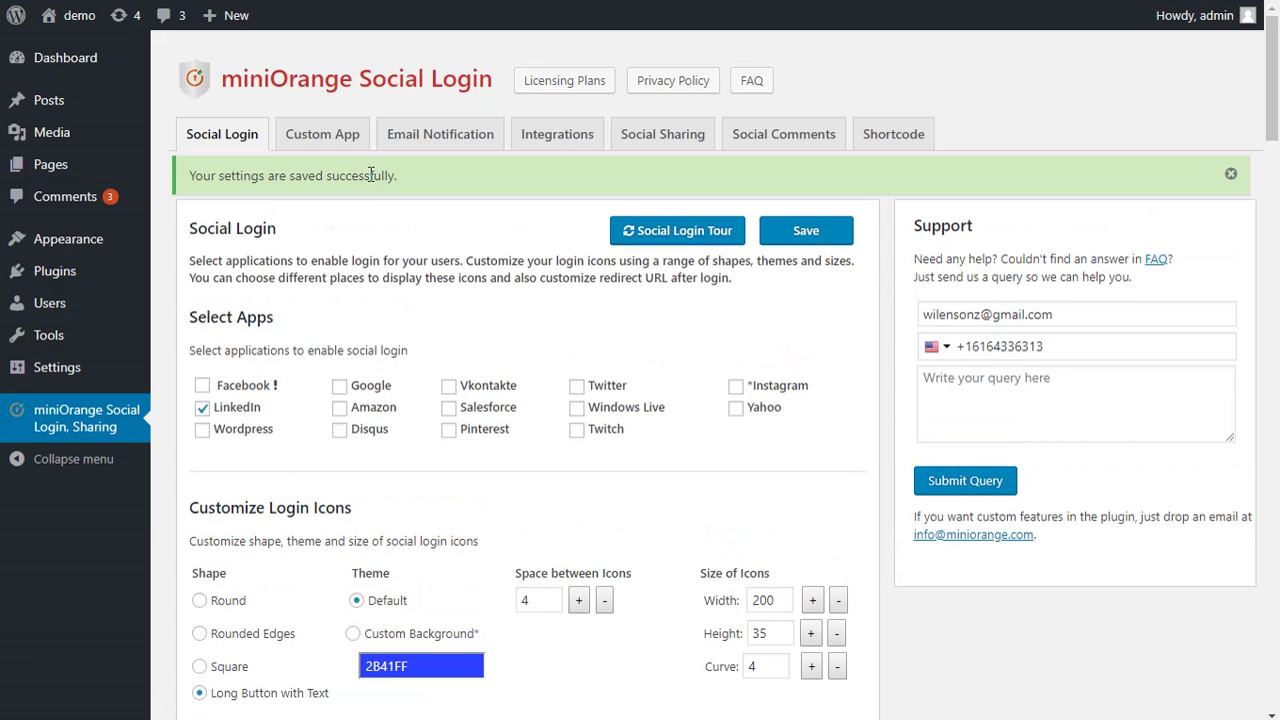
pyautogui.click(334, 138)
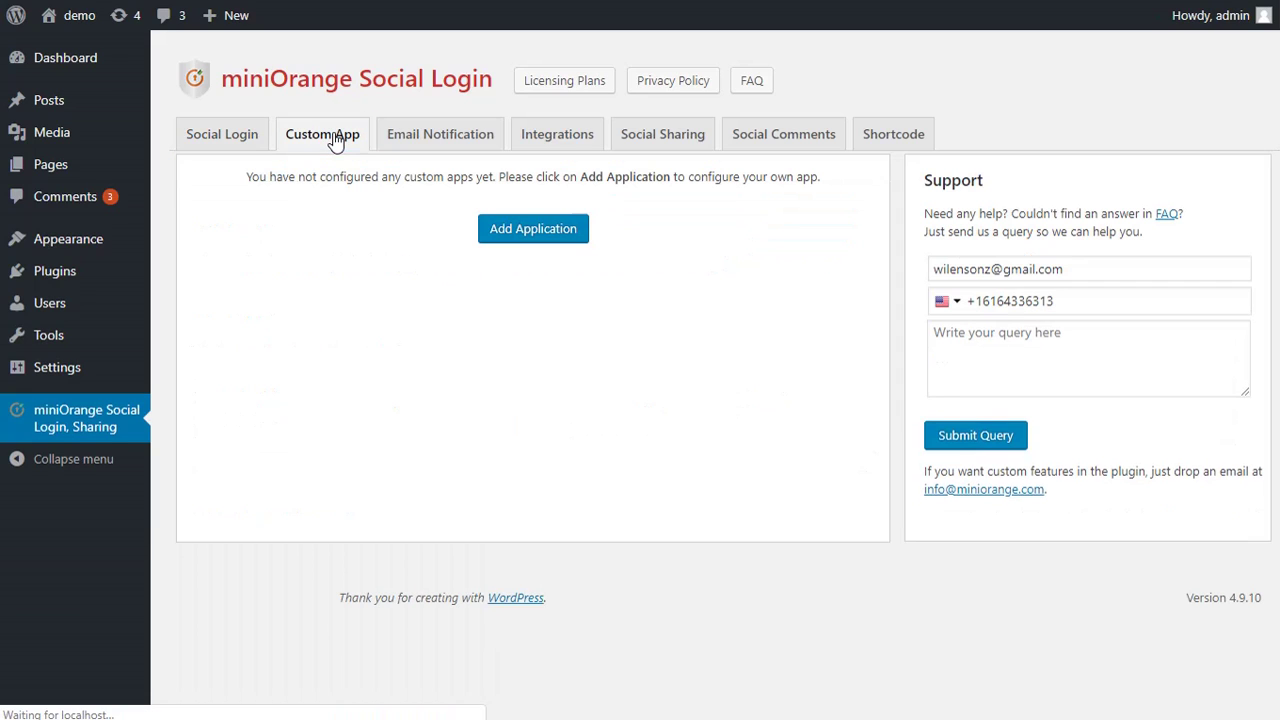
# Add a custom application, choose Linkedin, and open the LinkedIn Developers site from its instructions
pyautogui.click(511, 240)
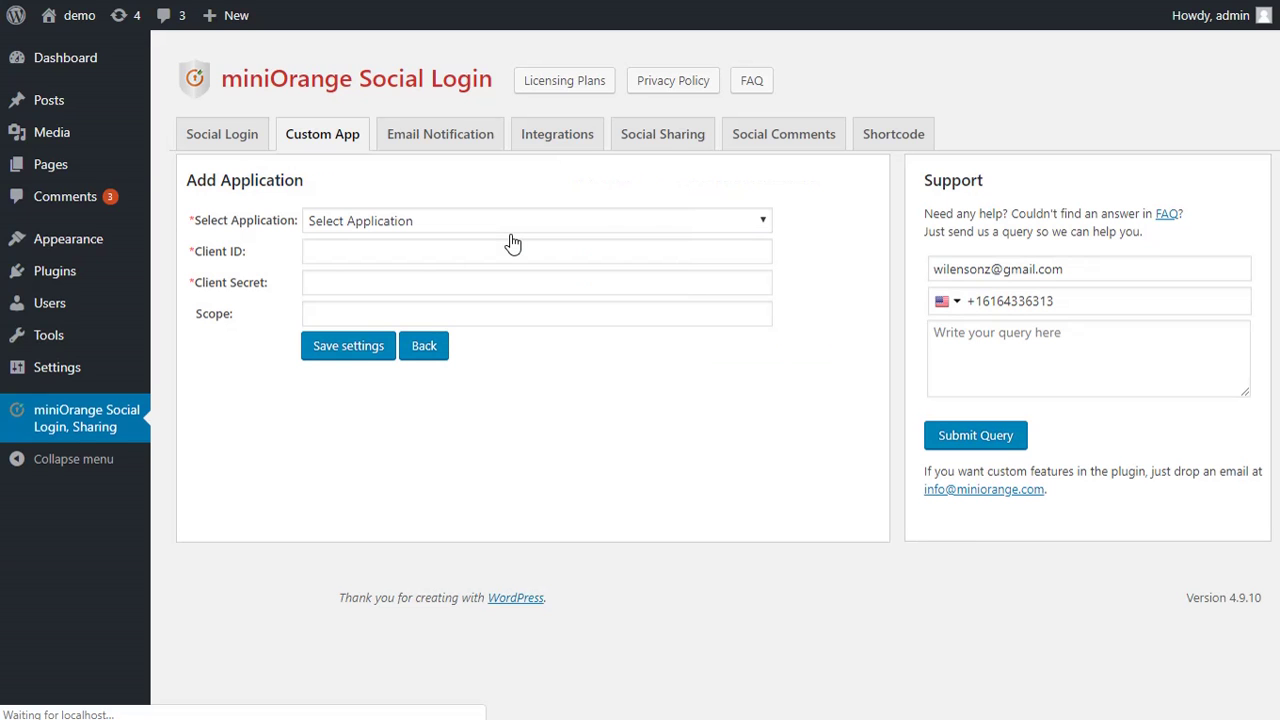
pyautogui.click(505, 232)
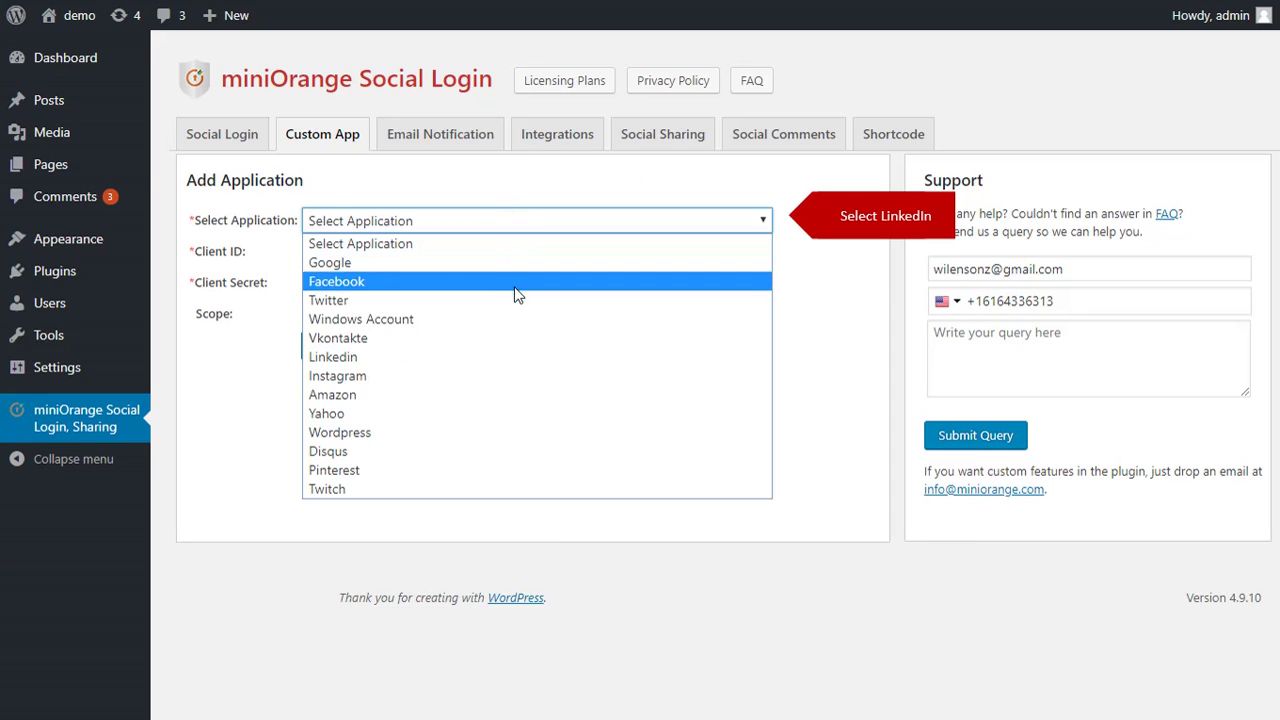
pyautogui.click(520, 358)
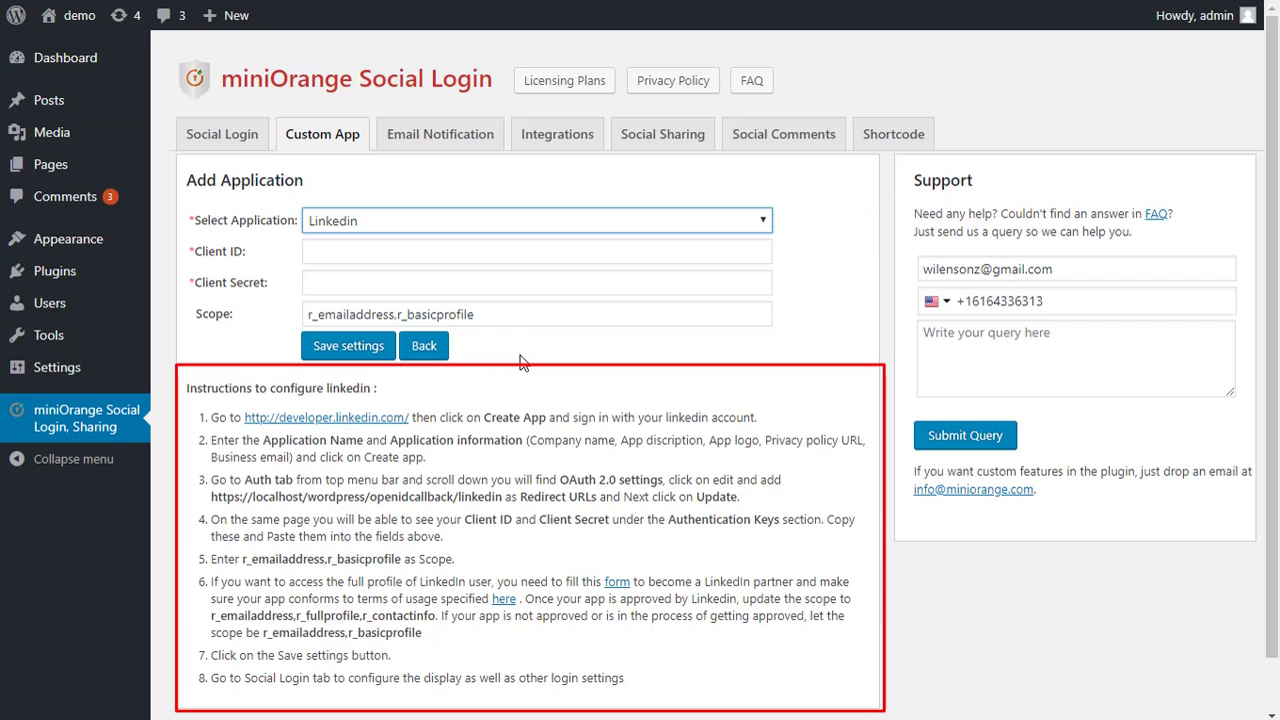
pyautogui.click(395, 419)
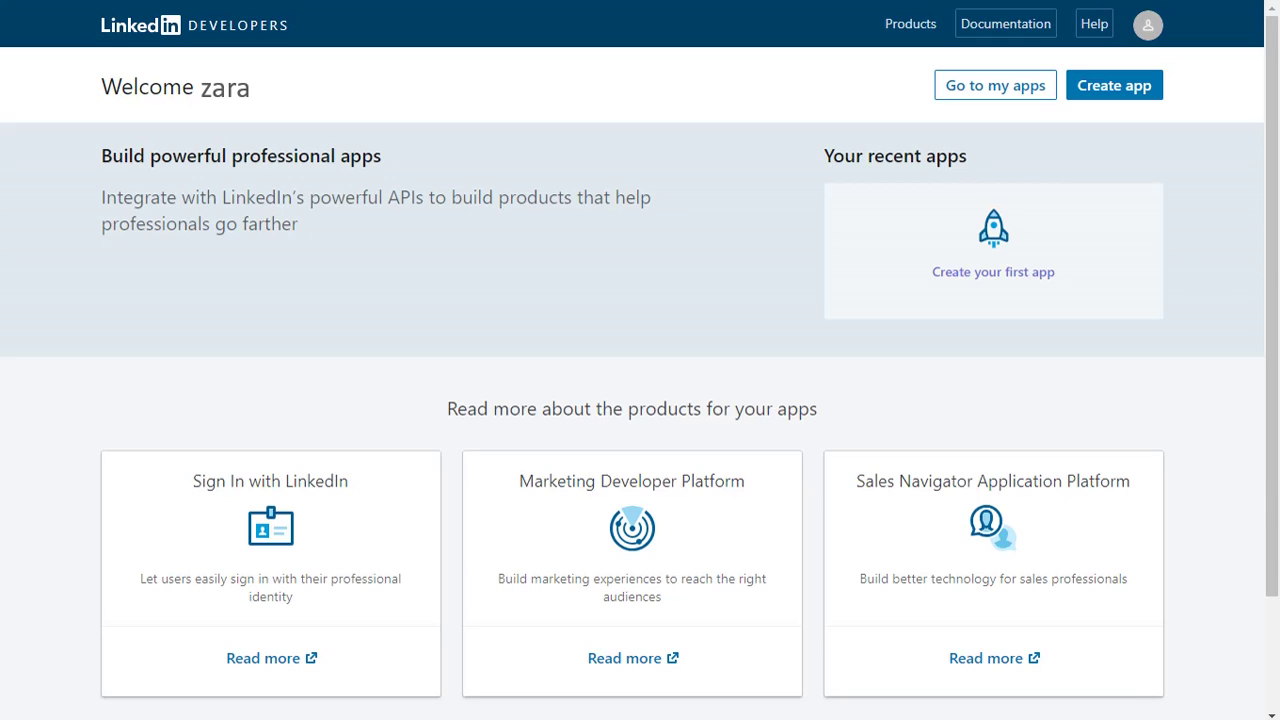
# Start a new LinkedIn app named Demo, company miniOrange, description 'Custom application setup'
pyautogui.click(1125, 87)
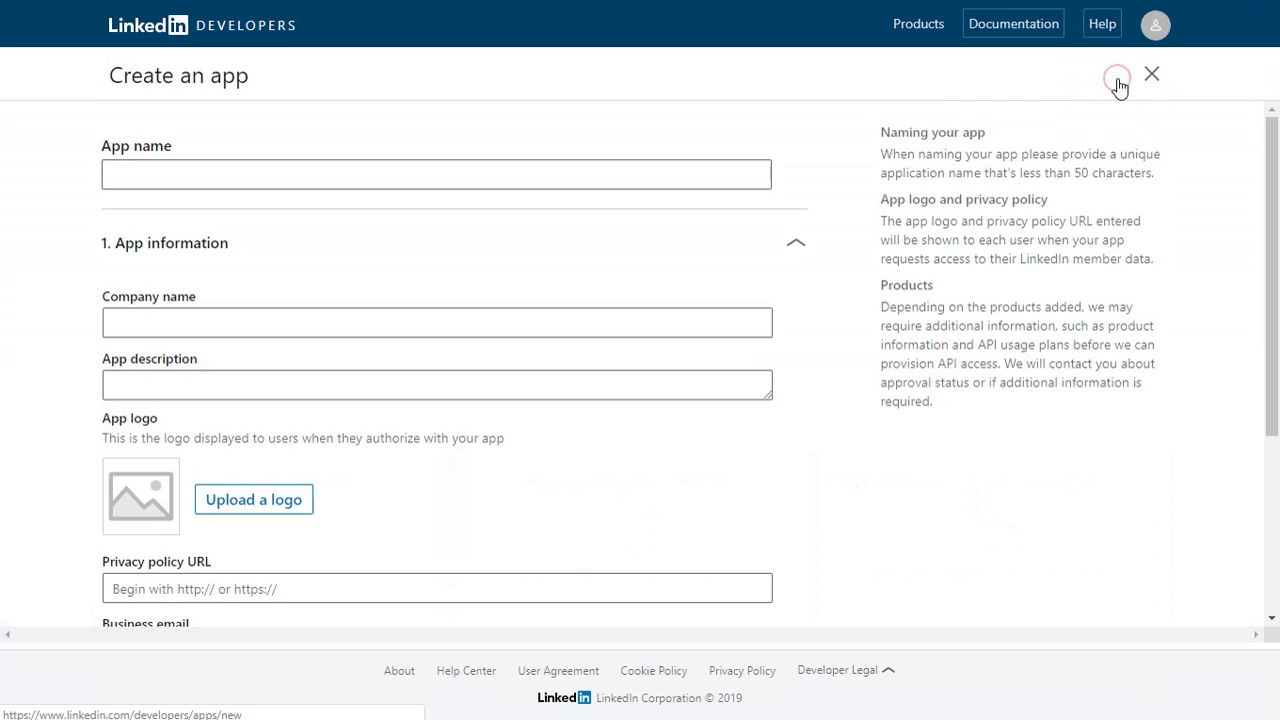
pyautogui.click(349, 177)
pyautogui.click(134, 214)
pyautogui.click(177, 320)
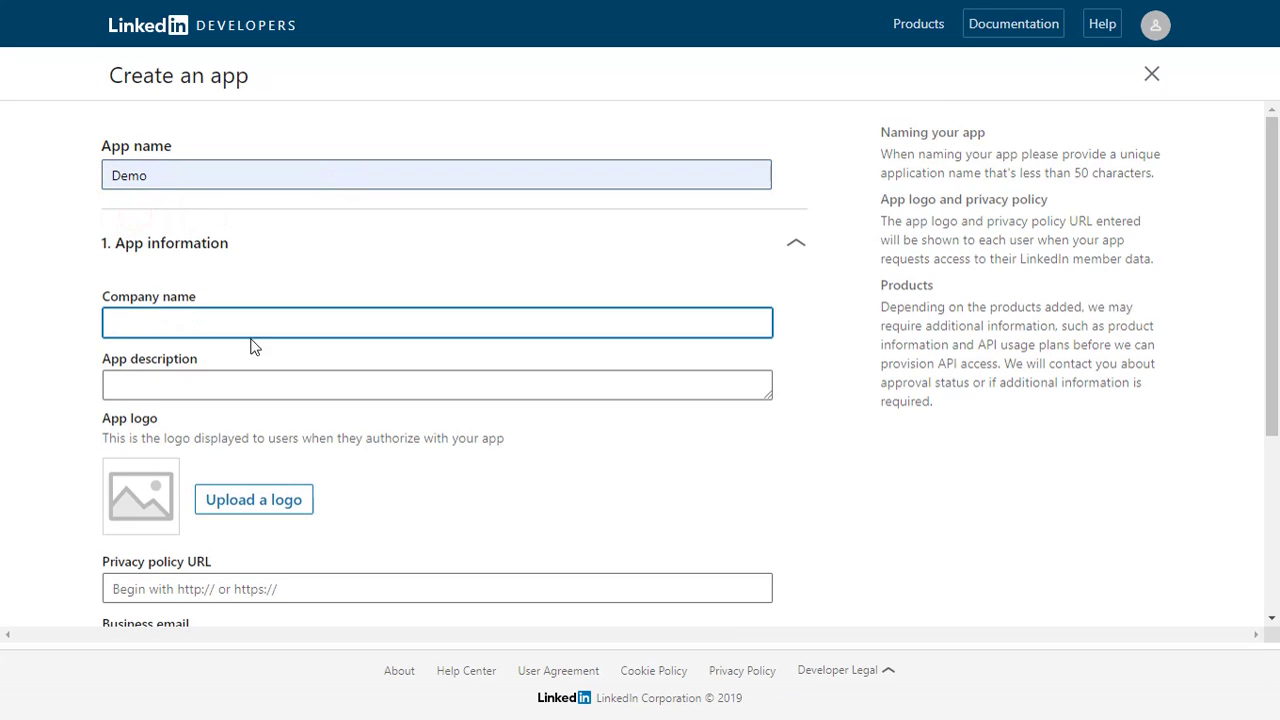
pyautogui.write('miniOrange')
pyautogui.click(325, 378)
pyautogui.write('Custom application setup')
# Upload a logo, paste the privacy policy URL, enter the business e-mail, accept the terms, and create the app
pyautogui.click(285, 506)
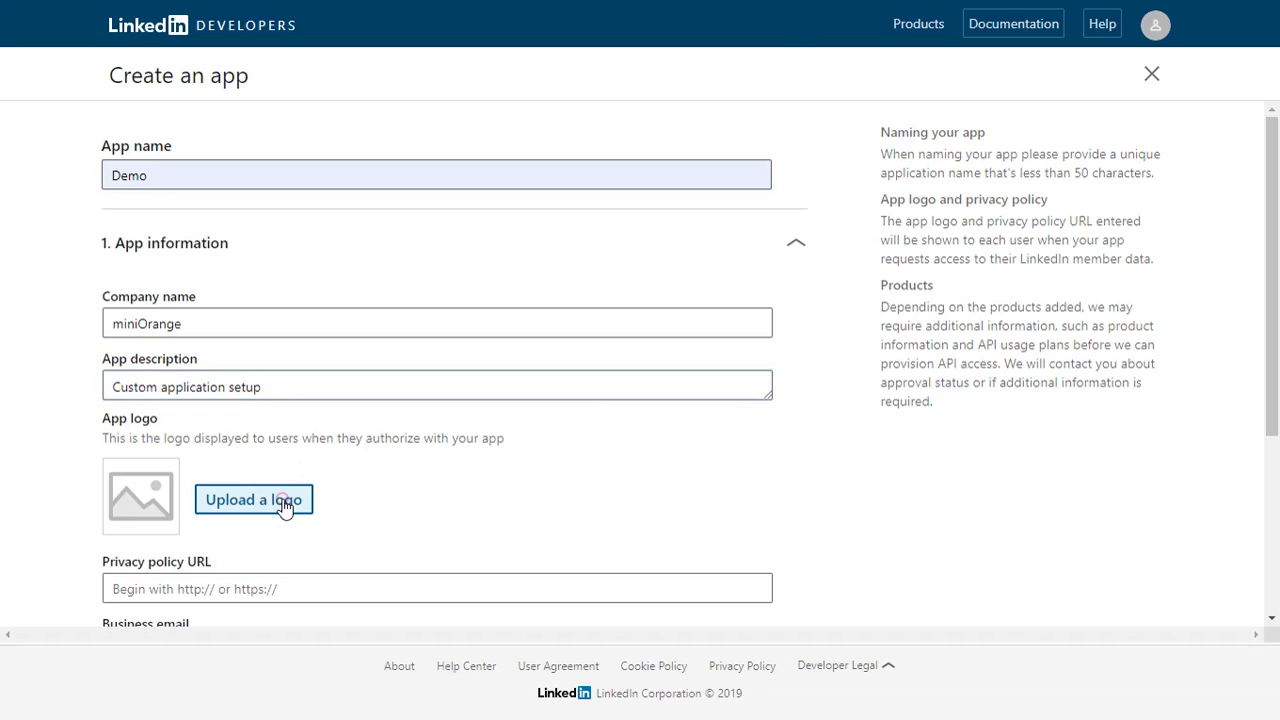
pyautogui.click(415, 475)
pyautogui.click(637, 555)
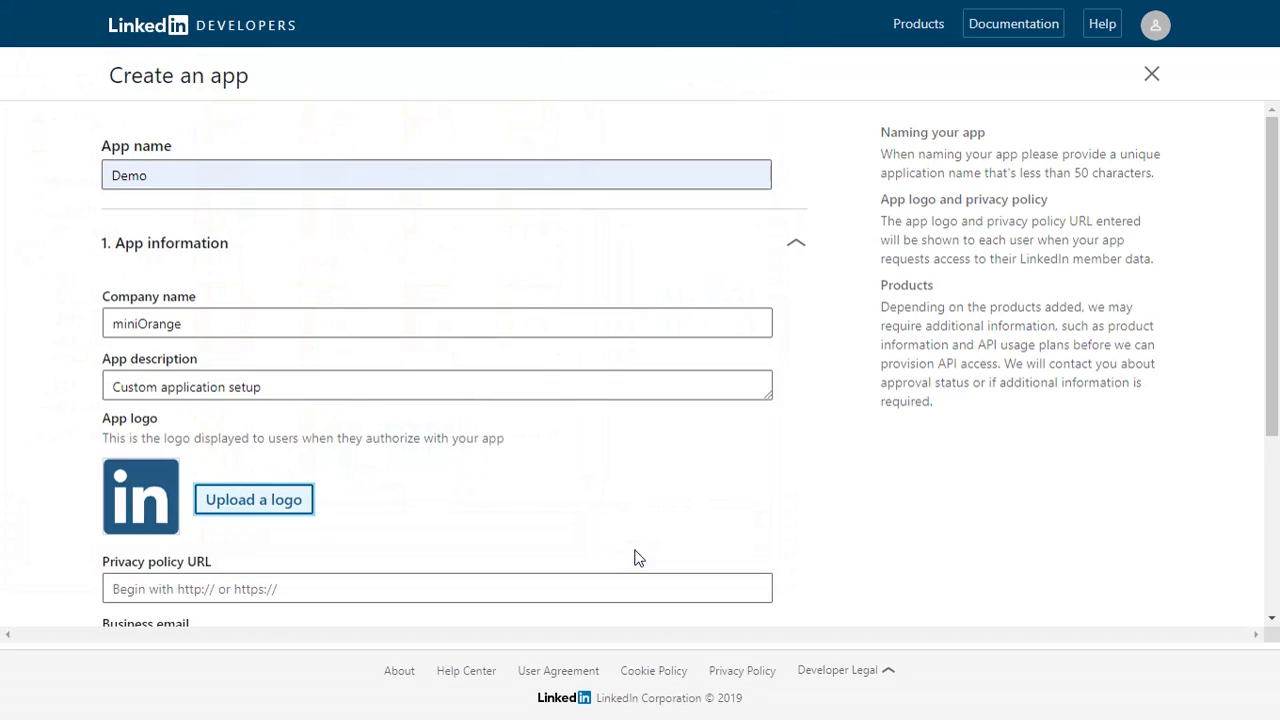
pyautogui.click(316, 588)
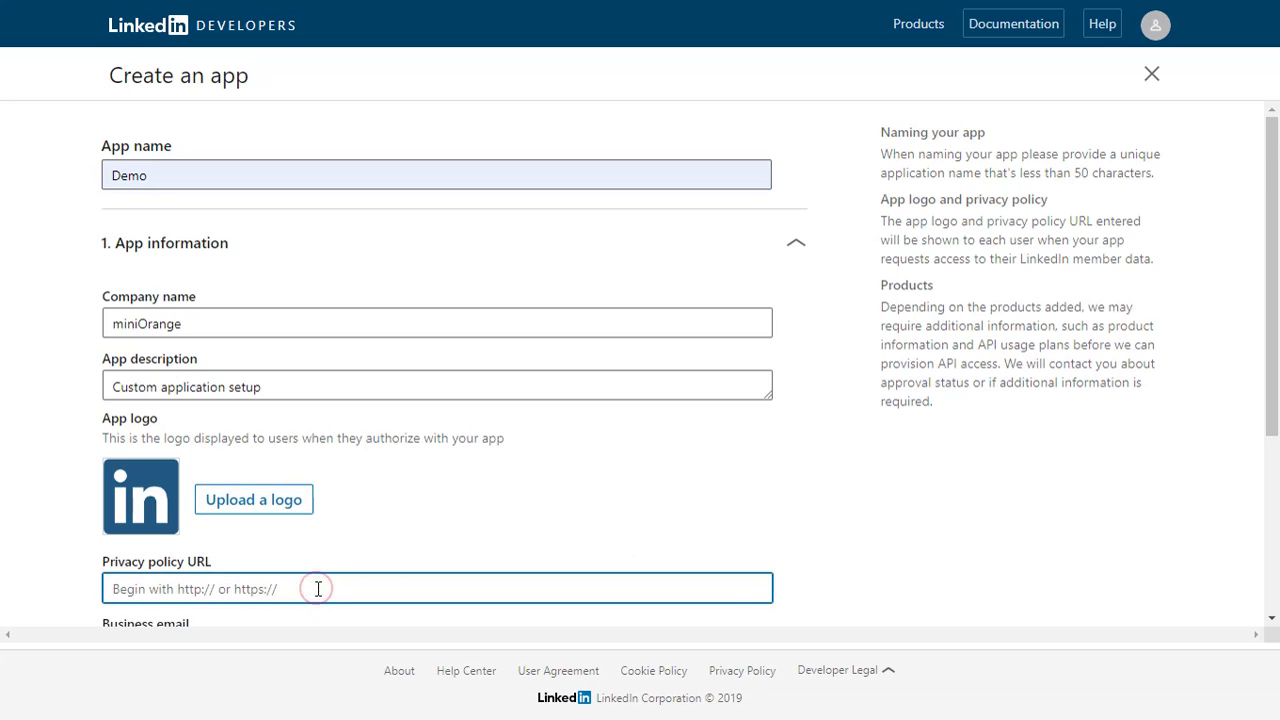
pyautogui.write('https://privacy_policy.pdf')
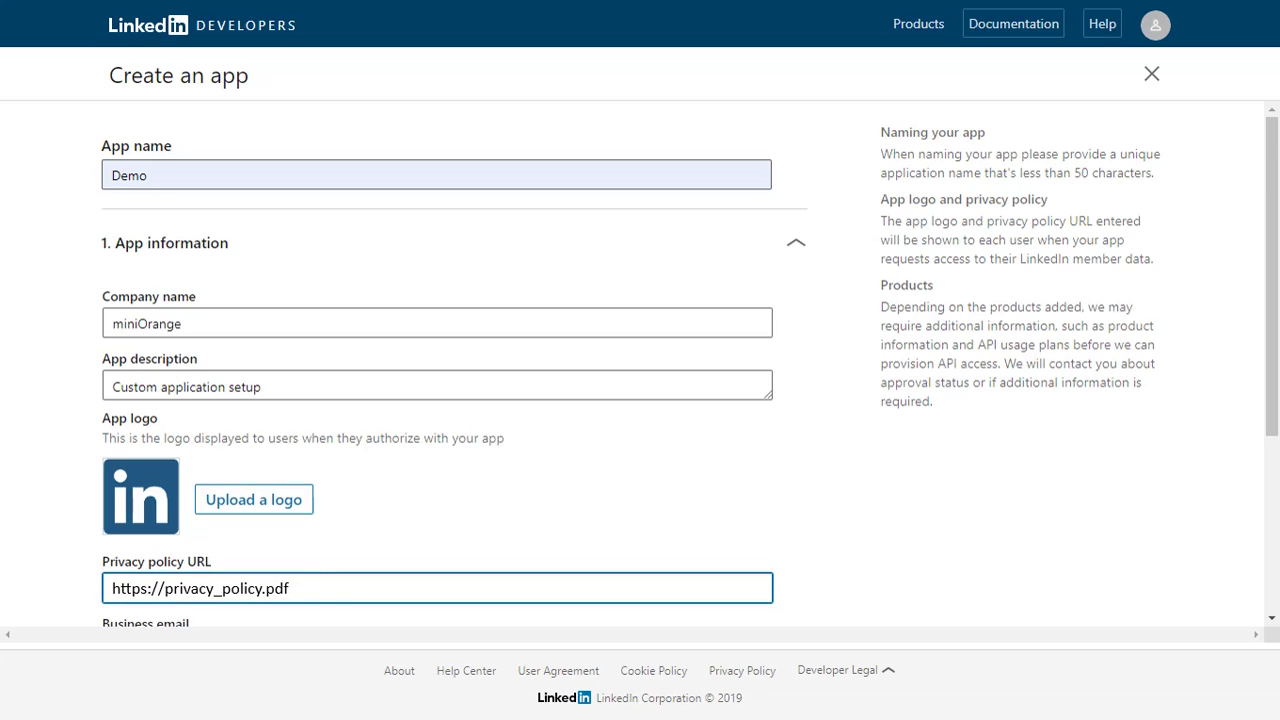
pyautogui.press('Tab')
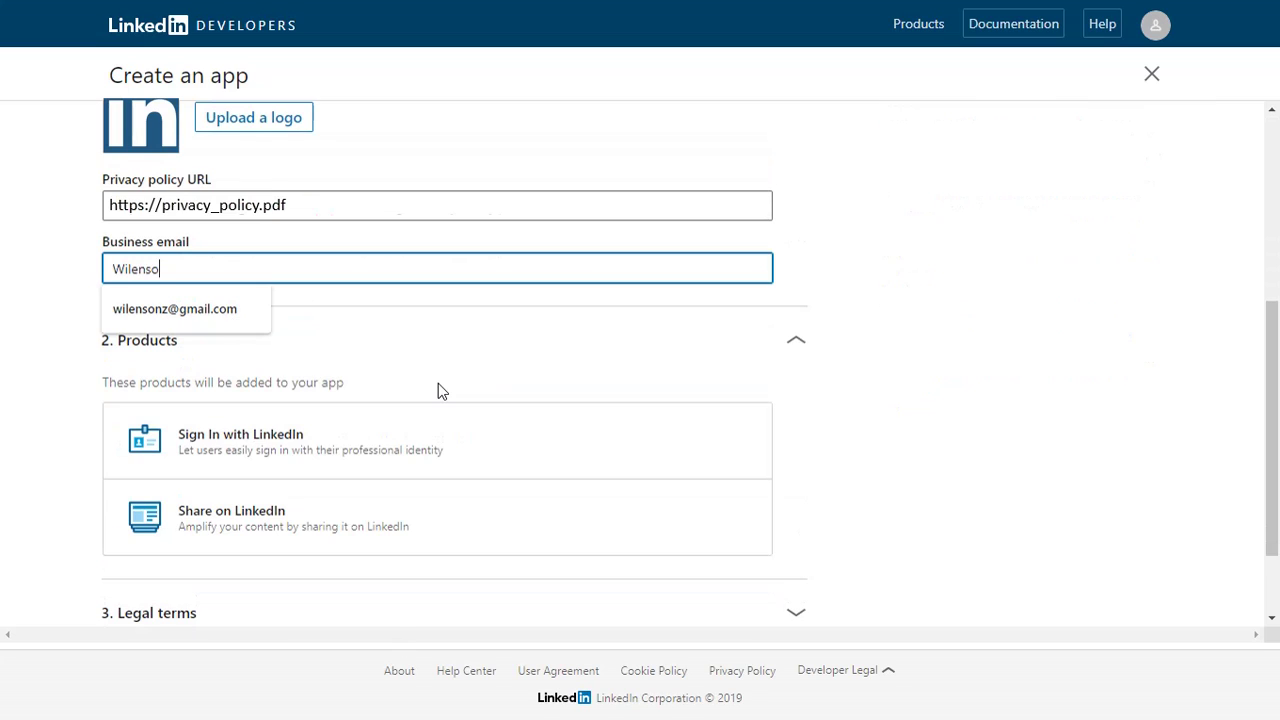
pyautogui.click(276, 594)
pyautogui.scroll(-3, 347, 597)
pyautogui.scroll(-1, 360, 507)
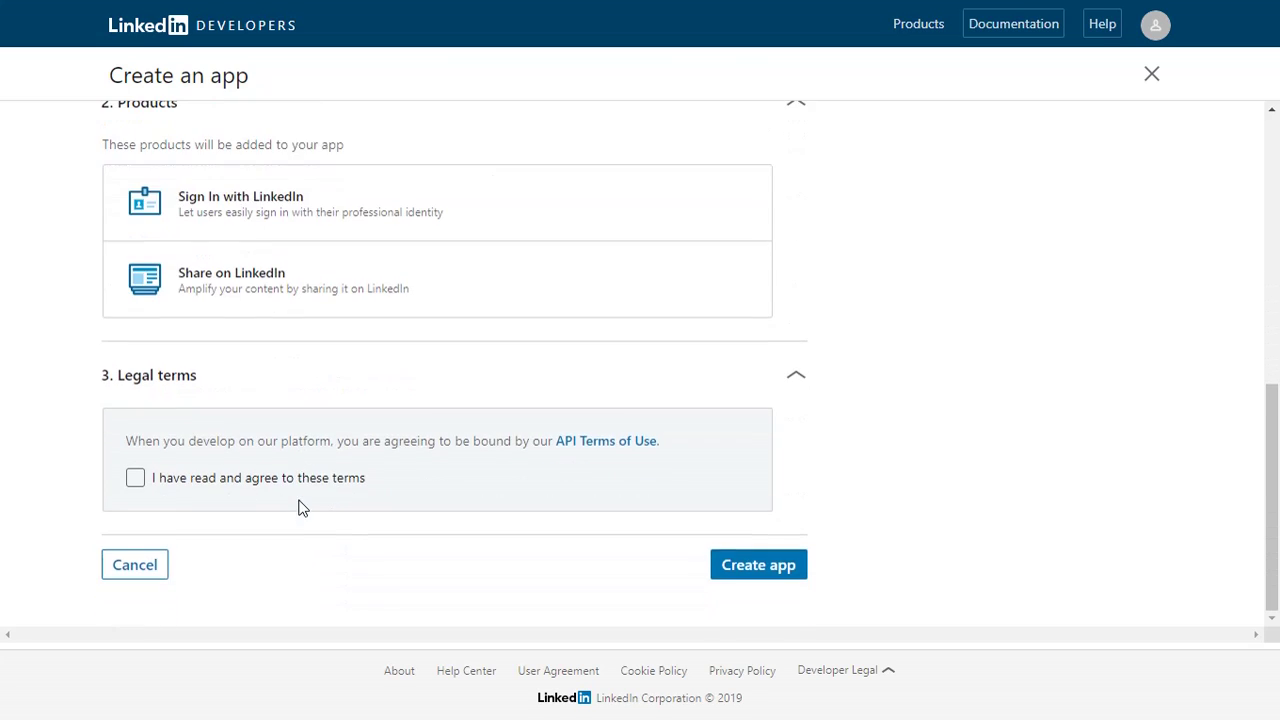
pyautogui.click(167, 479)
pyautogui.click(733, 560)
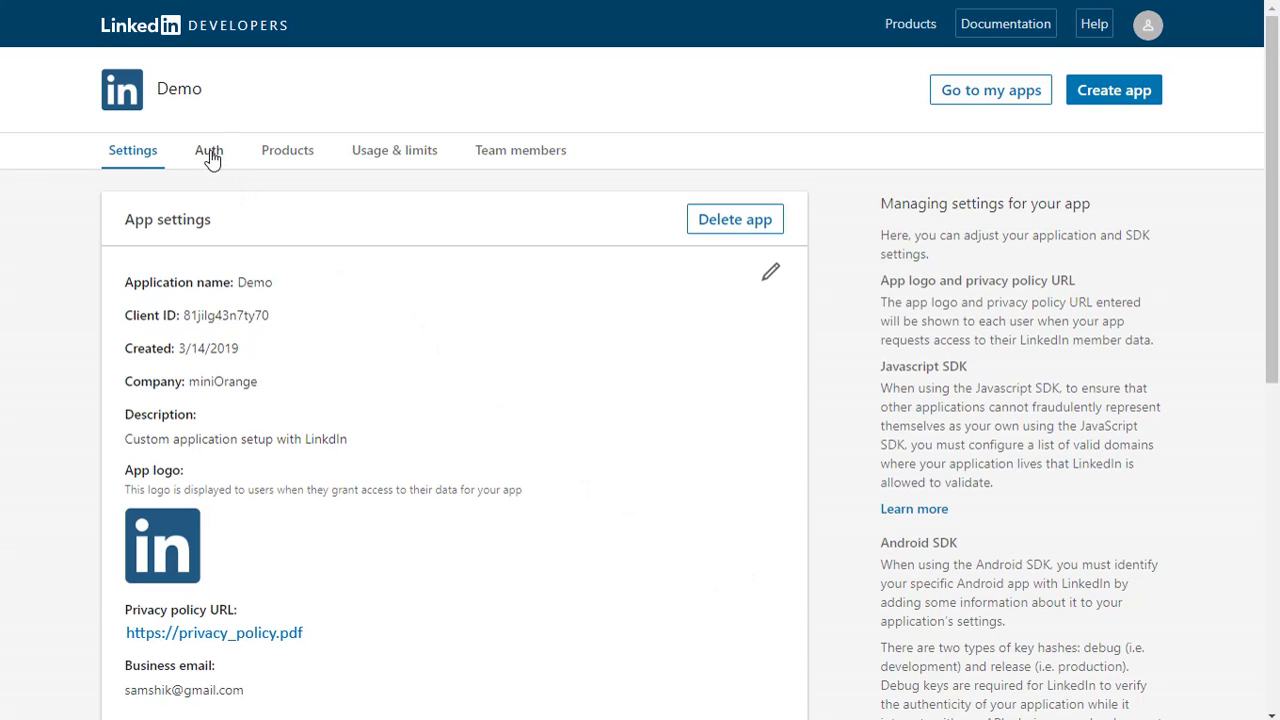
# On the Demo app's Auth tab, add a new OAuth 2.0 redirect URL entry
pyautogui.click(208, 153)
pyautogui.scroll(-3, 463, 376)
pyautogui.scroll(-1, 463, 376)
pyautogui.click(769, 543)
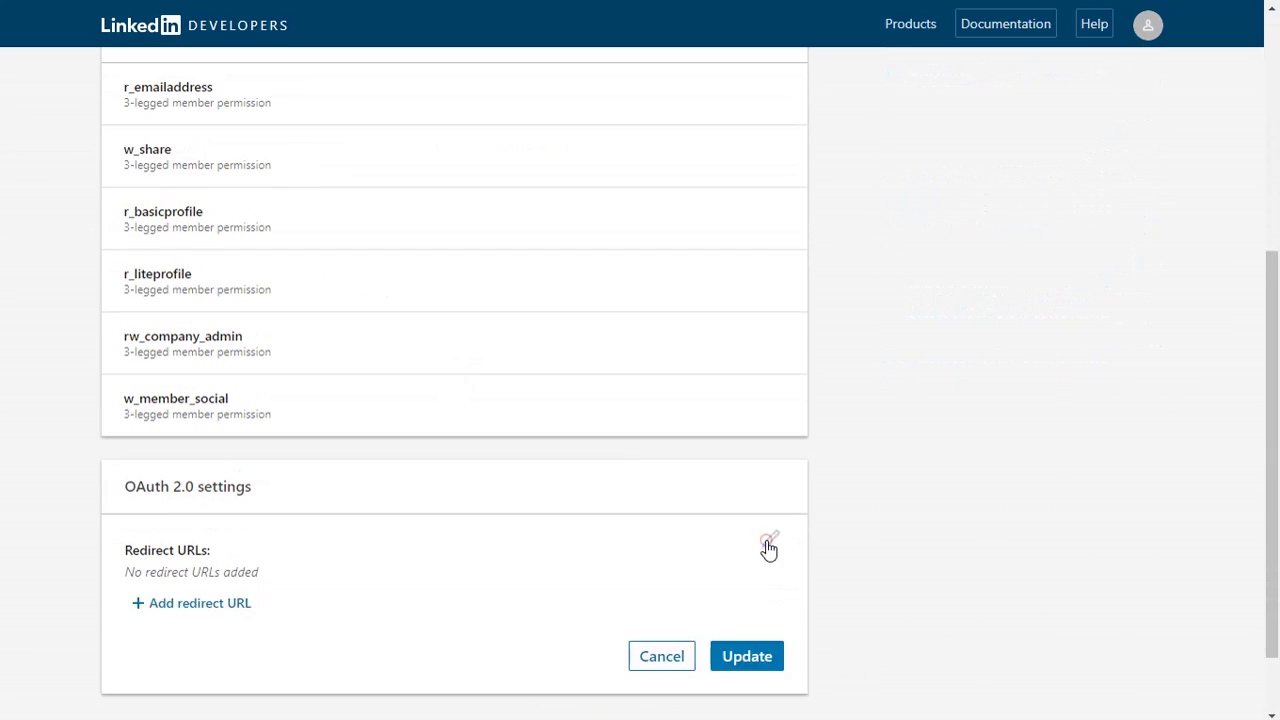
pyautogui.click(209, 618)
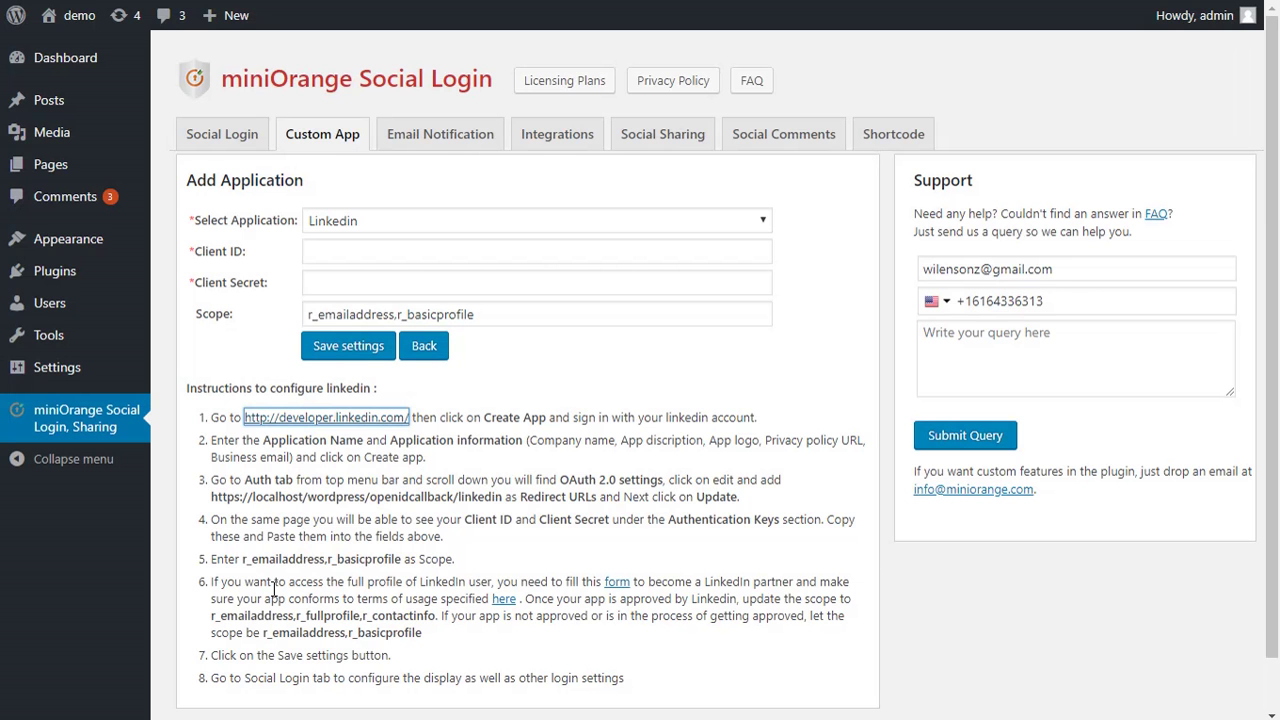
pyautogui.moveTo(211, 497); pyautogui.dragTo(504, 497)
pyautogui.rightClick(503, 497)
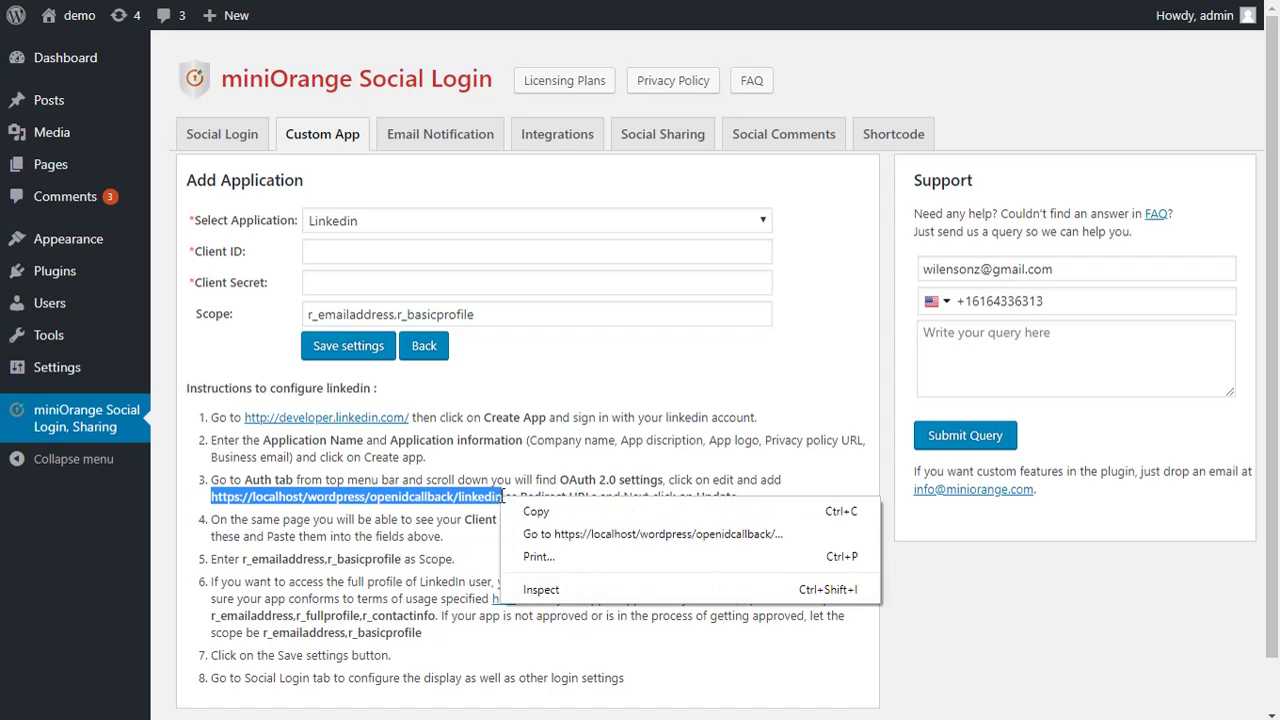
pyautogui.click(517, 510)
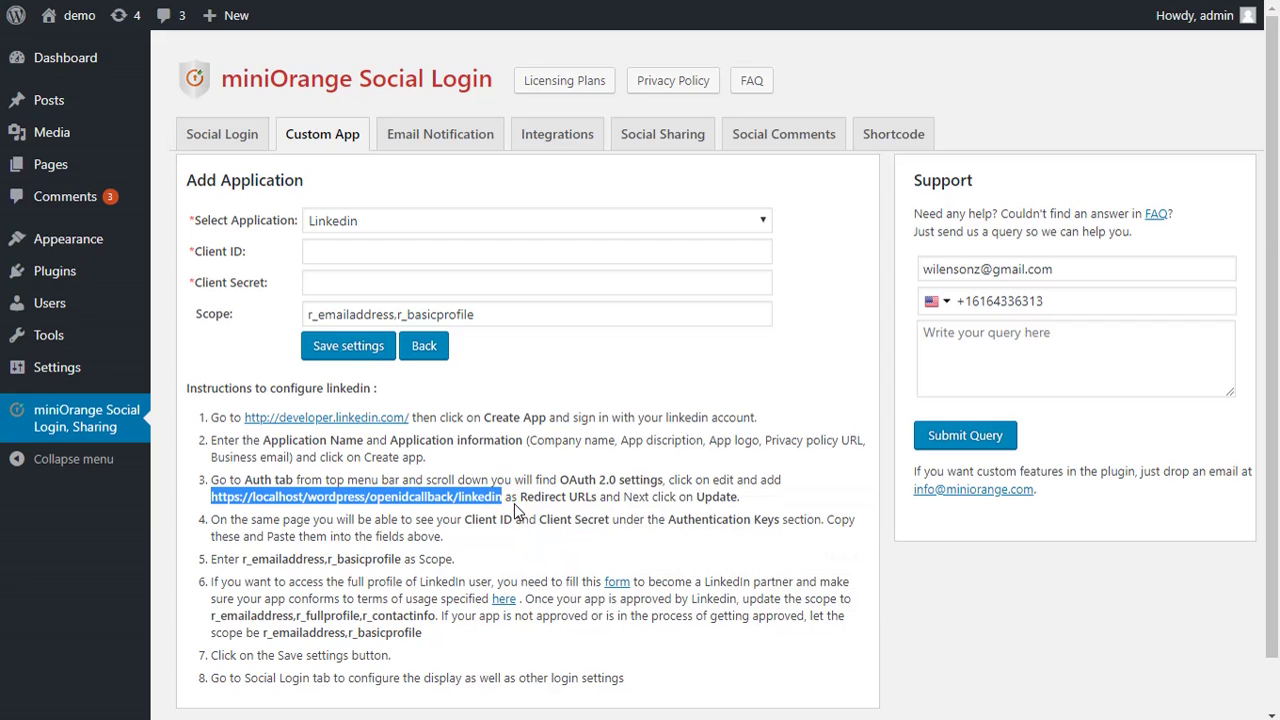
pyautogui.hotkey('ctrl', 'Tab')
pyautogui.rightClick(205, 585)
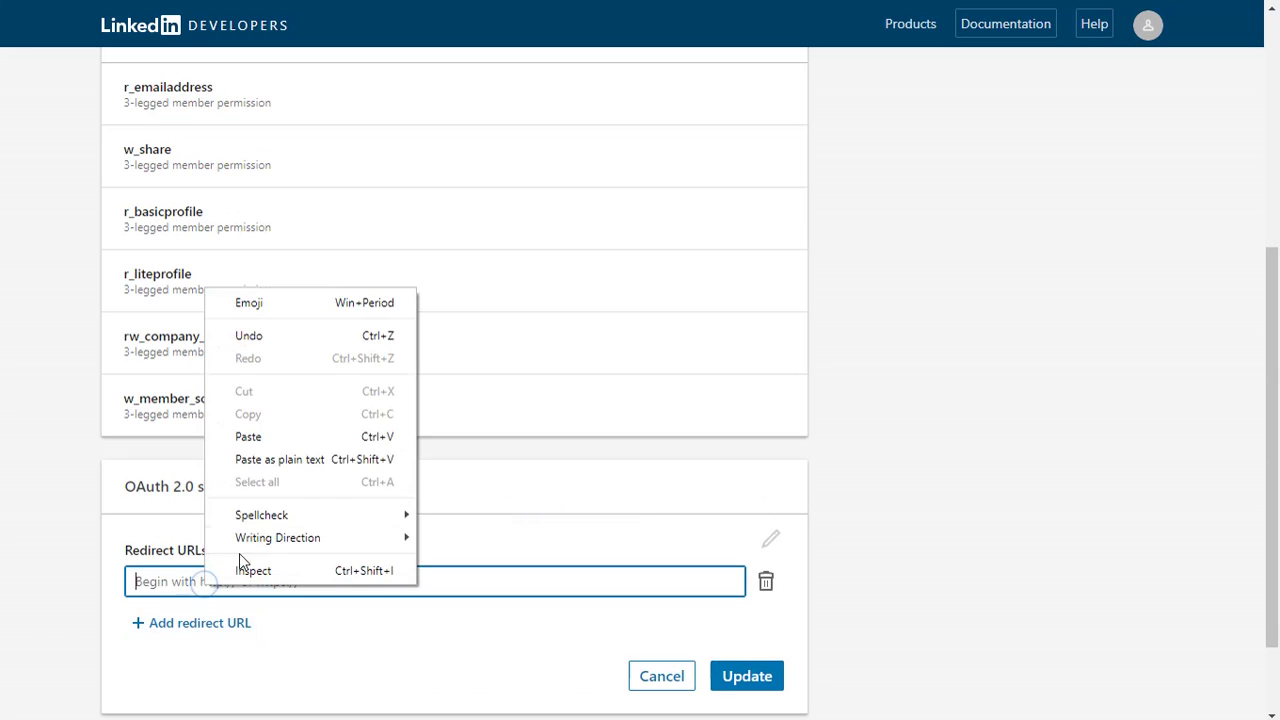
pyautogui.click(252, 459)
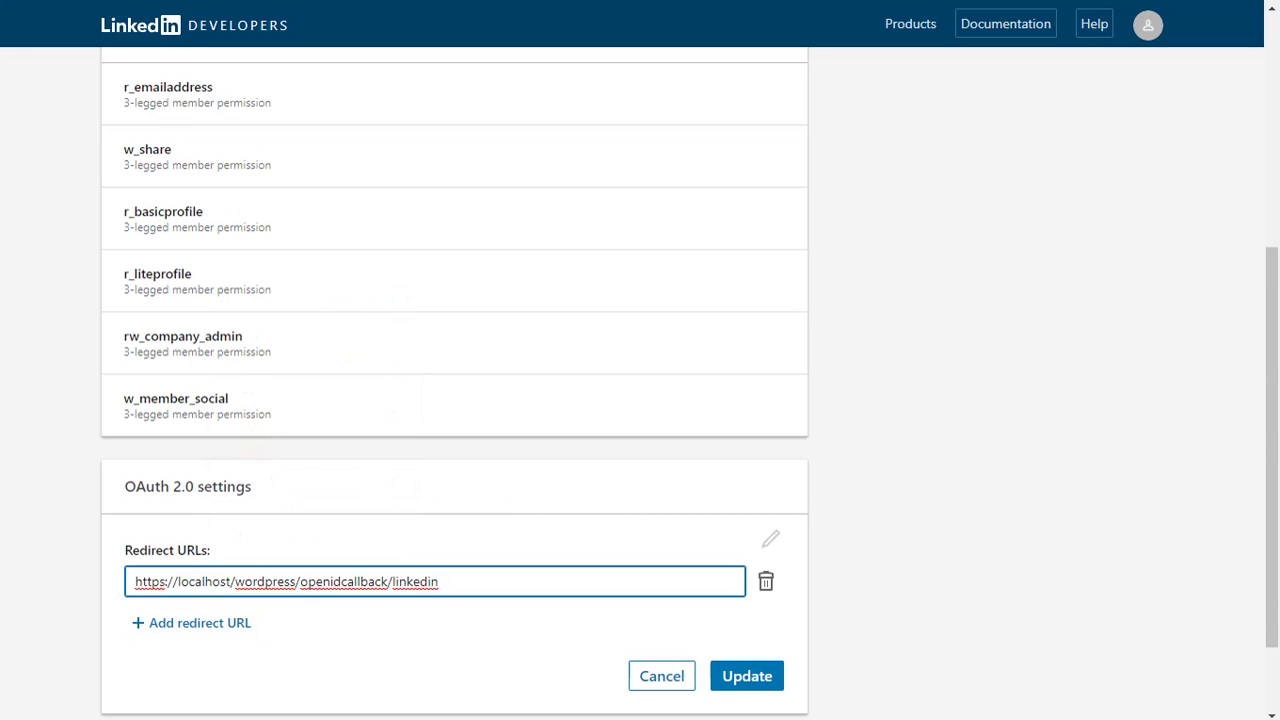
pyautogui.click(769, 684)
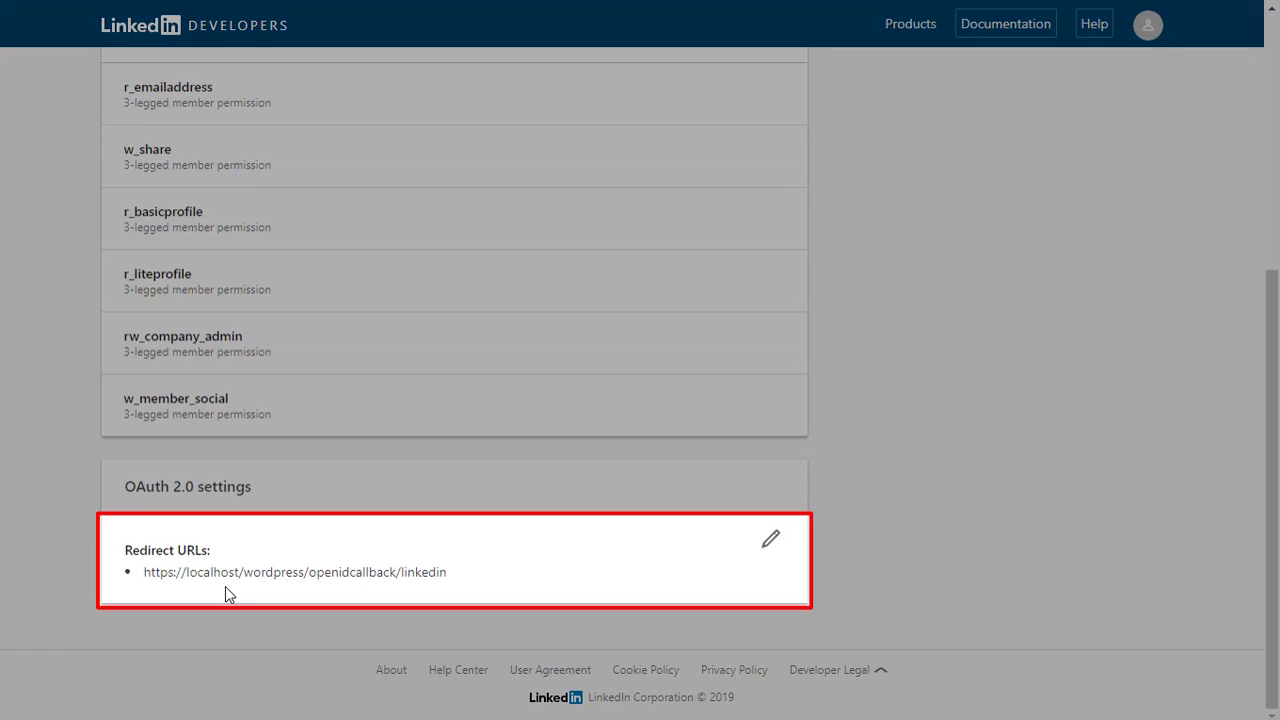
pyautogui.scroll(4, 225, 590)
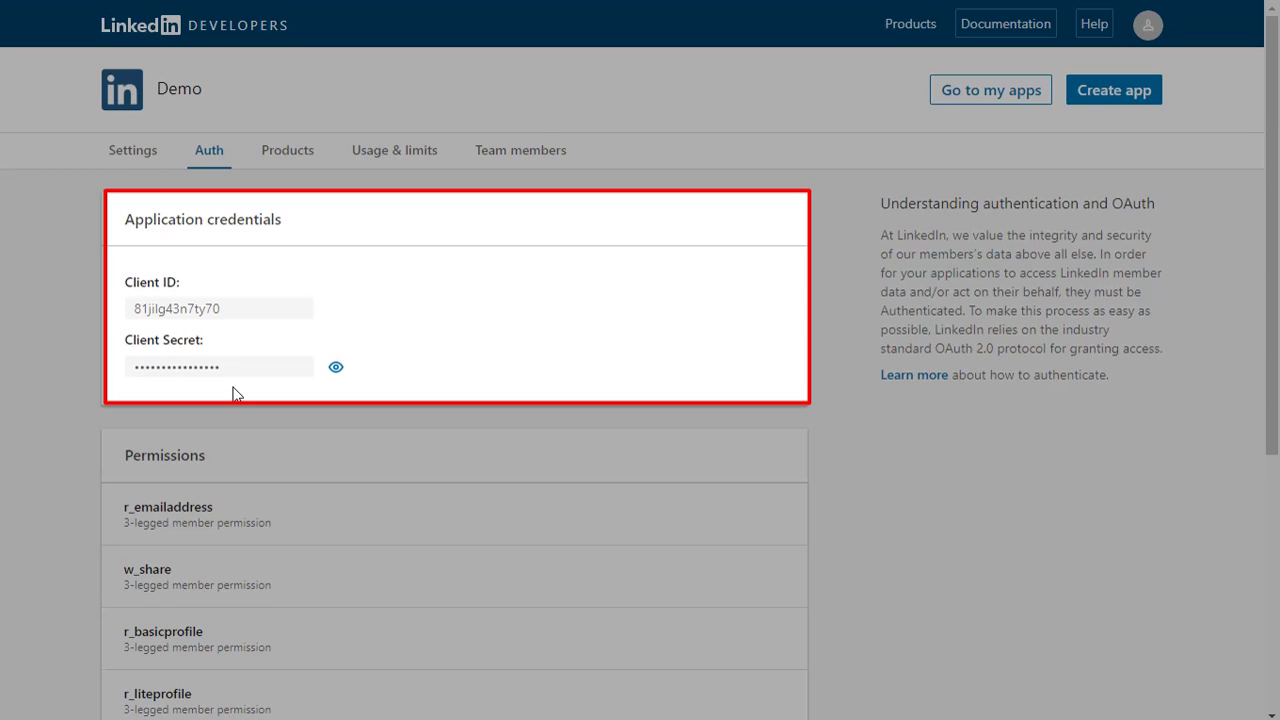
# Copy the Demo app's Client ID into the plugin's Client ID field
pyautogui.moveTo(130, 309); pyautogui.dragTo(222, 309)
pyautogui.rightClick(223, 311)
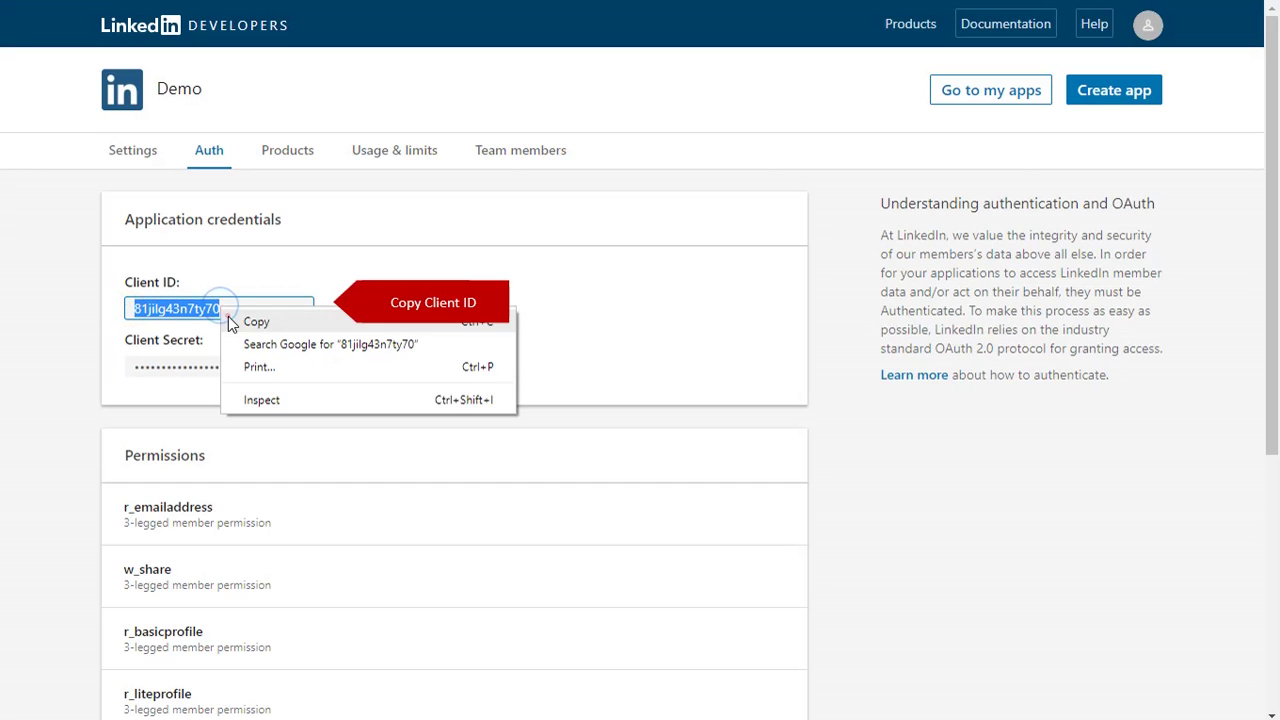
pyautogui.click(228, 318)
pyautogui.hotkey('ctrl', 'Tab')
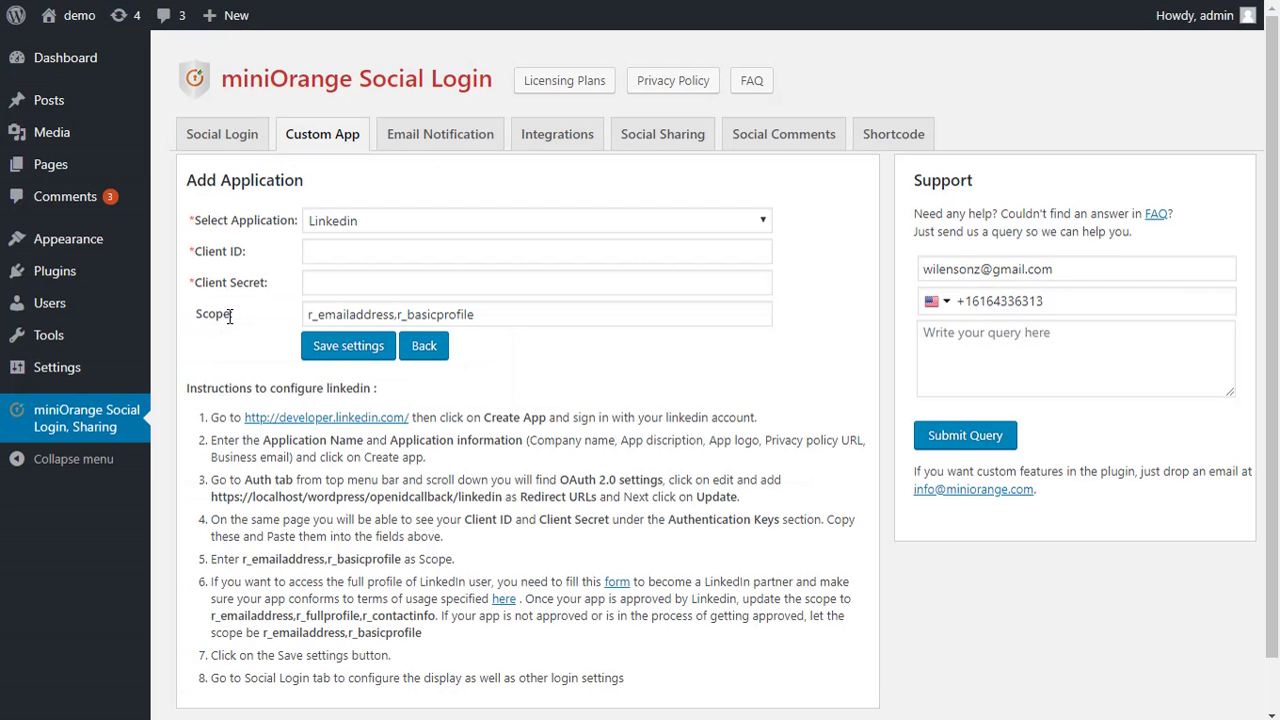
pyautogui.click(319, 246)
pyautogui.rightClick(319, 250)
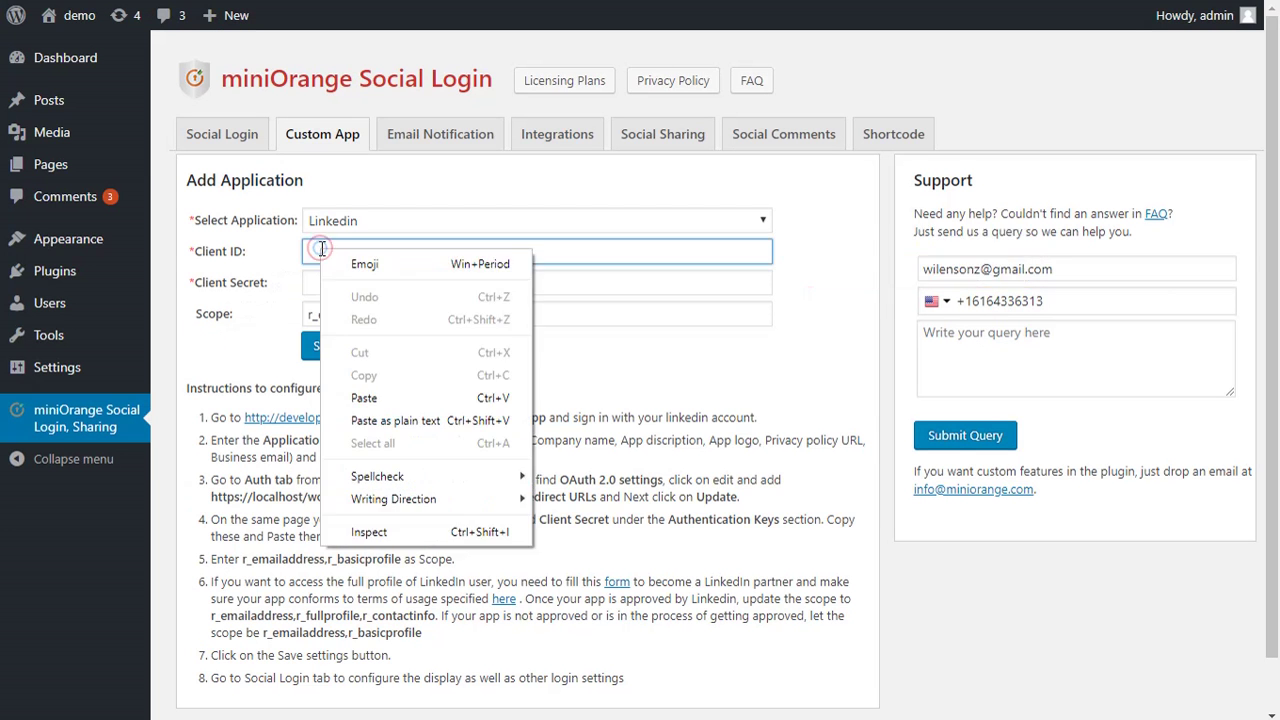
pyautogui.click(363, 398)
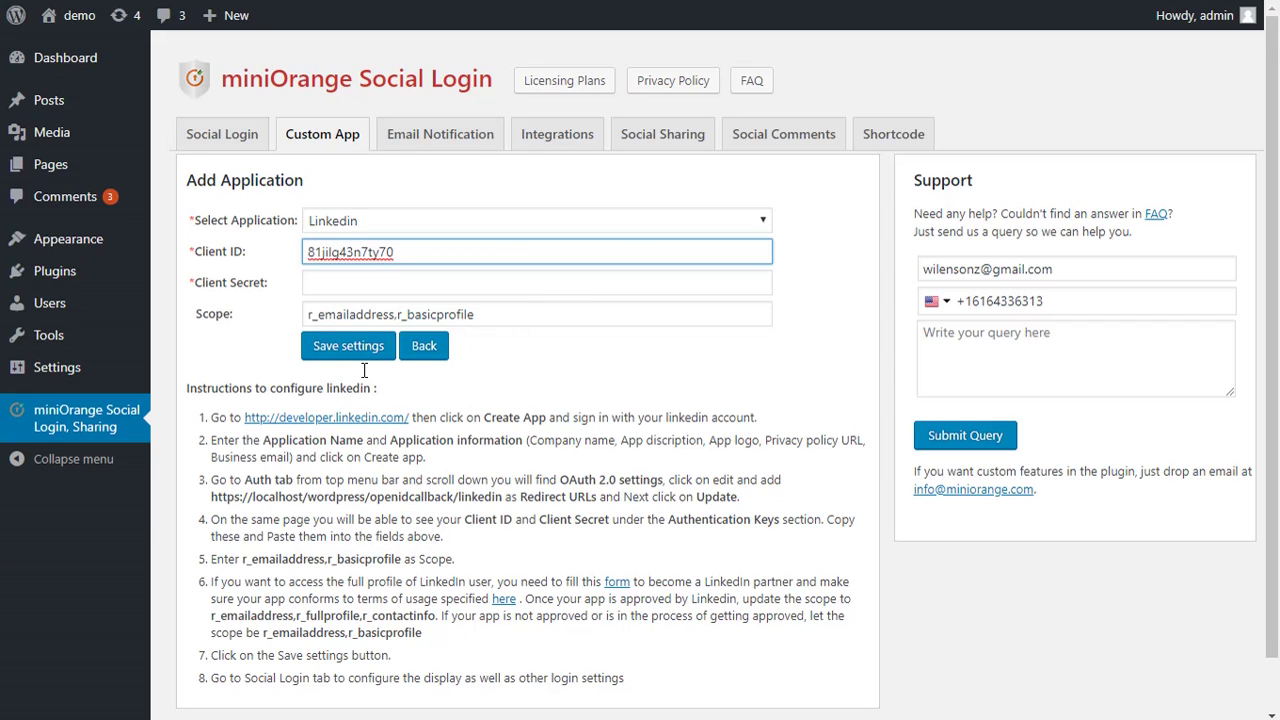
# Reveal the Client Secret and paste it into the plugin's Client Secret field
pyautogui.hotkey('alt', 'Tab')
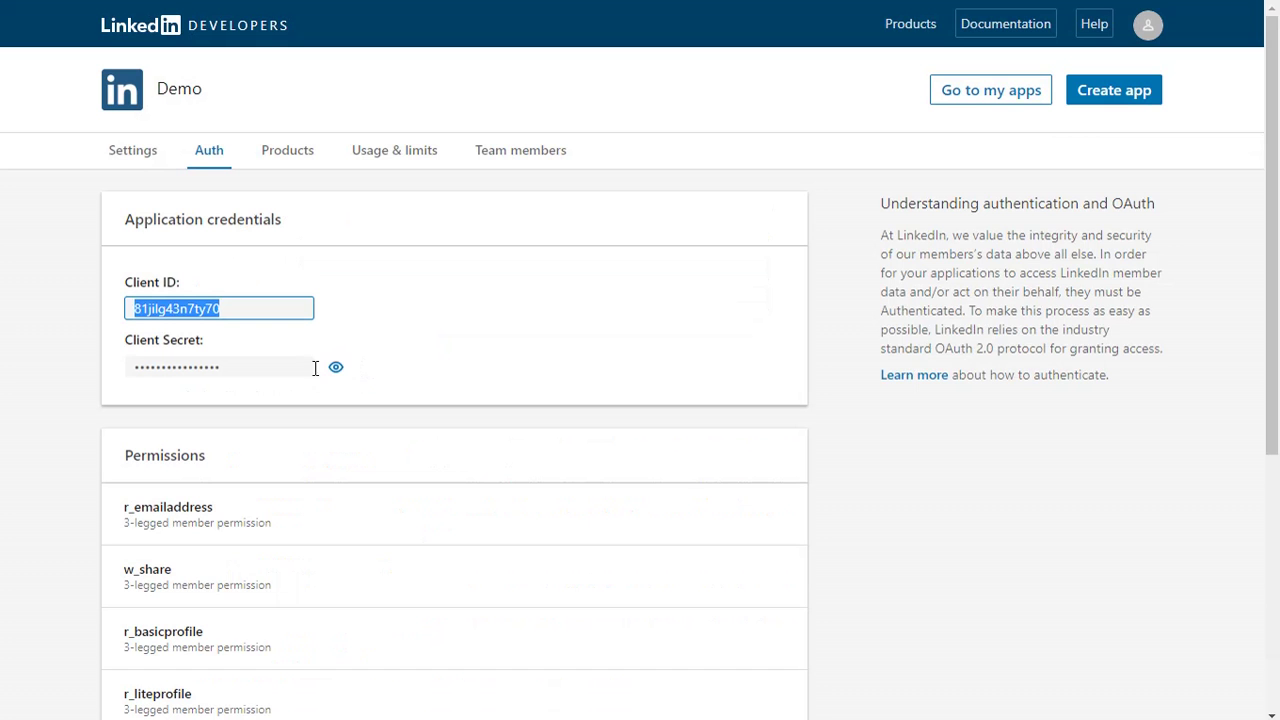
pyautogui.click(334, 370)
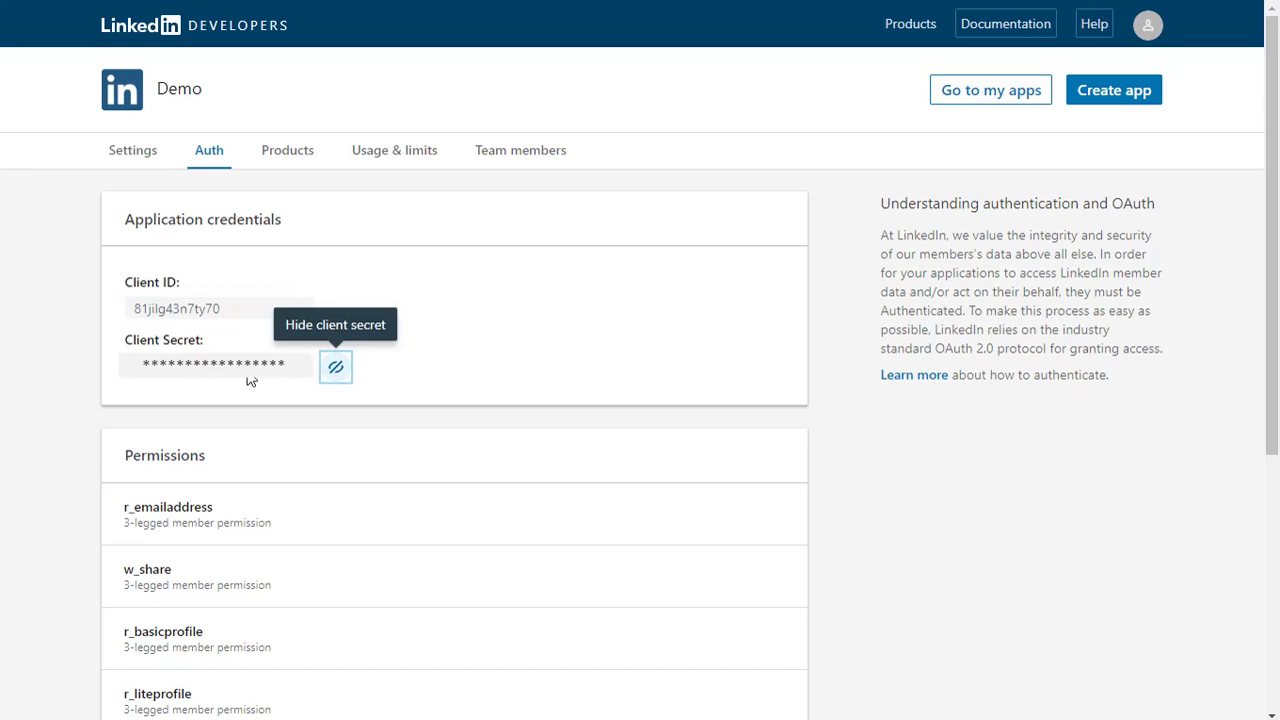
pyautogui.click(215, 366)
pyautogui.rightClick(214, 366)
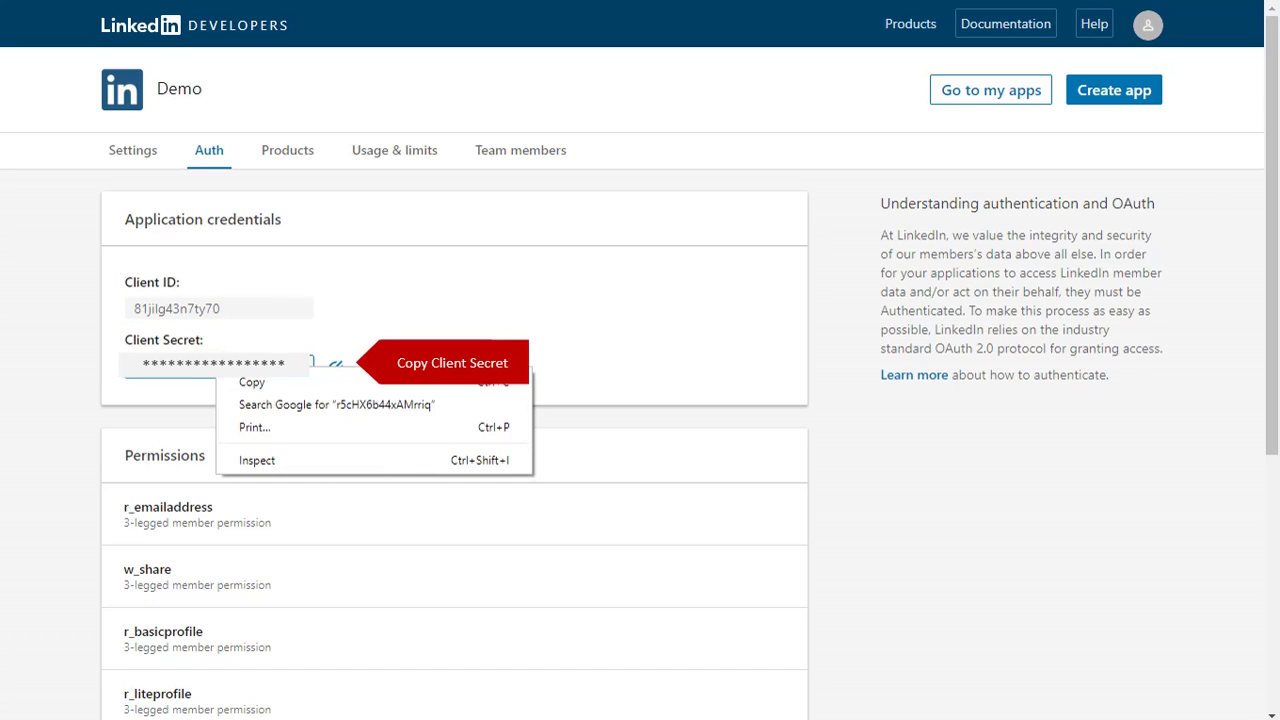
pyautogui.click(220, 381)
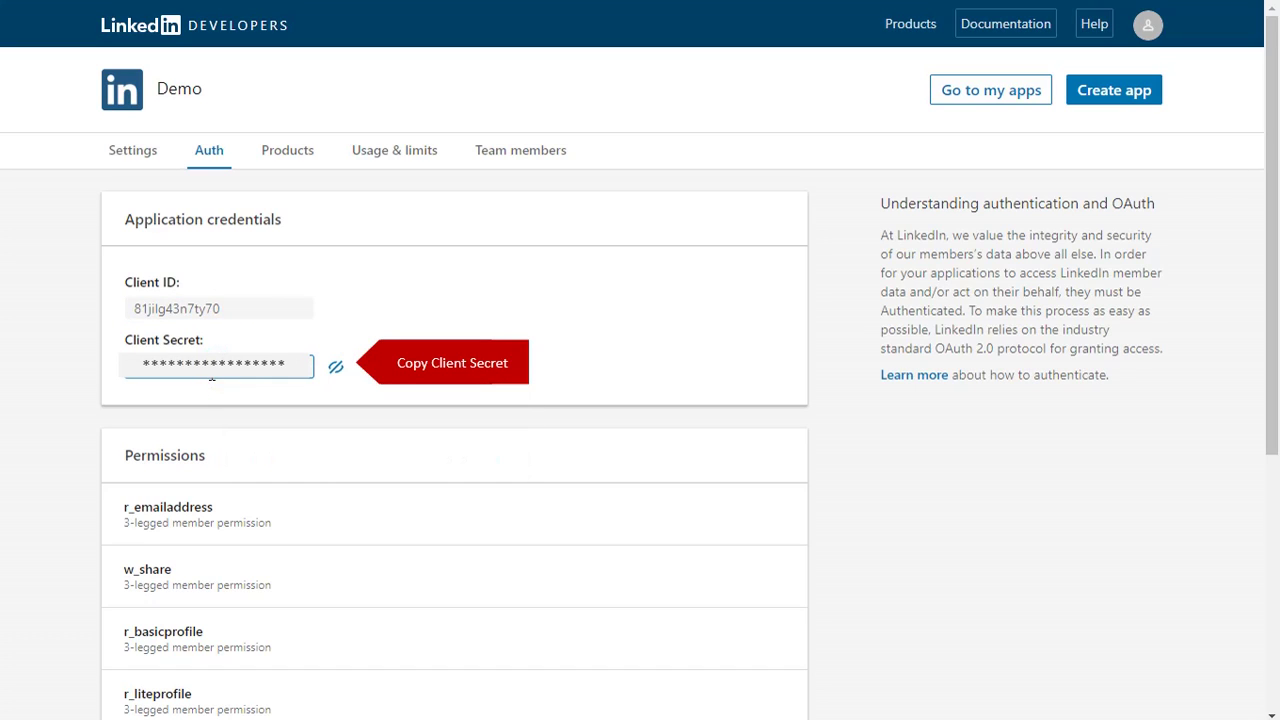
pyautogui.hotkey('ctrl', 'Tab')
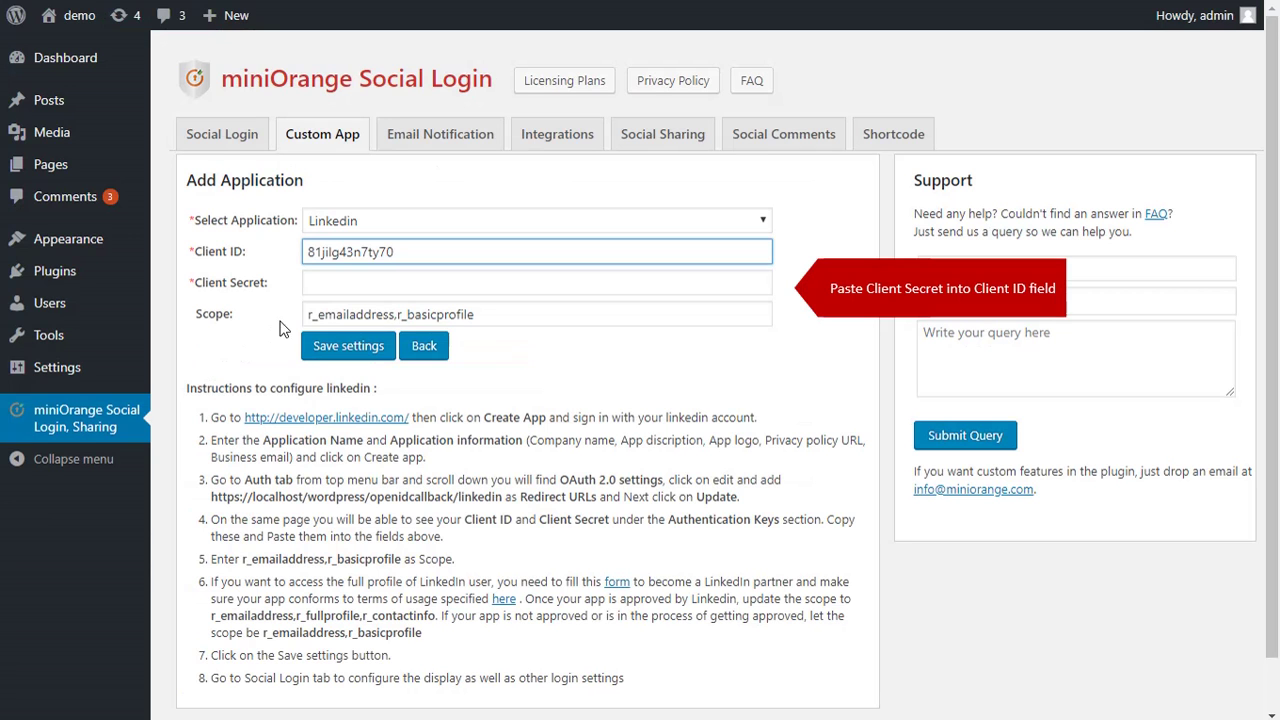
pyautogui.rightClick(322, 281)
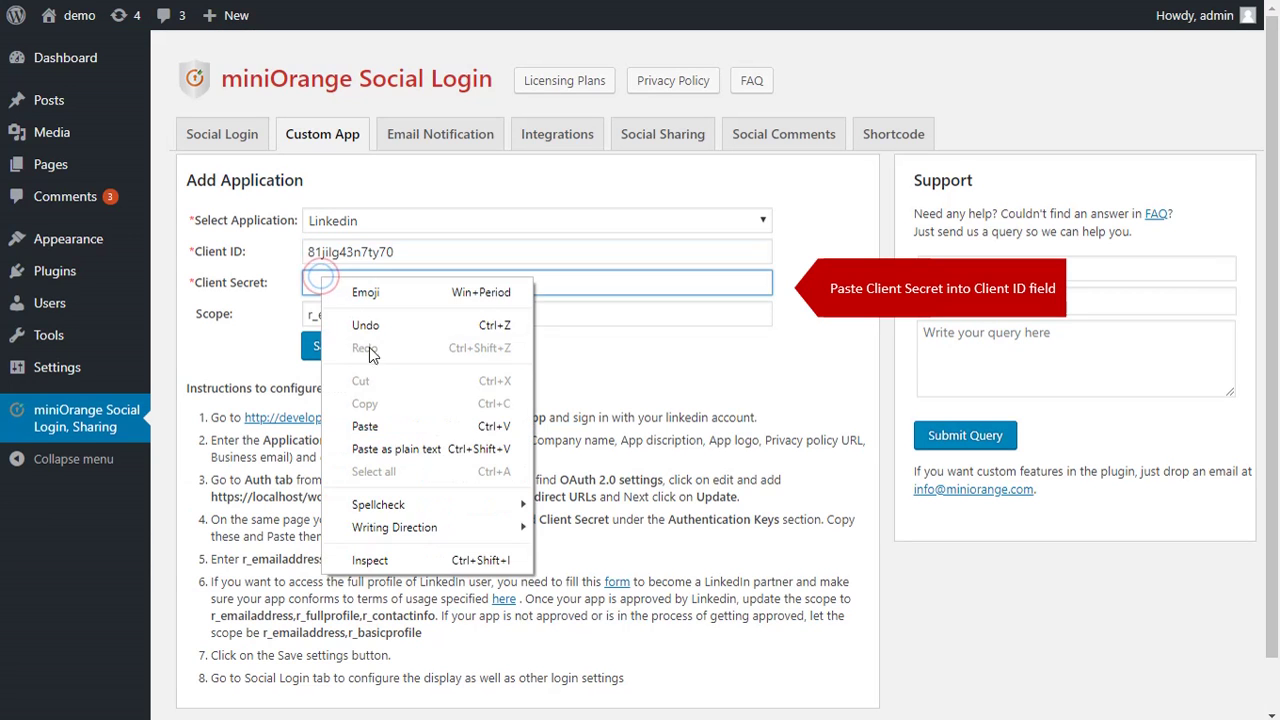
pyautogui.click(366, 428)
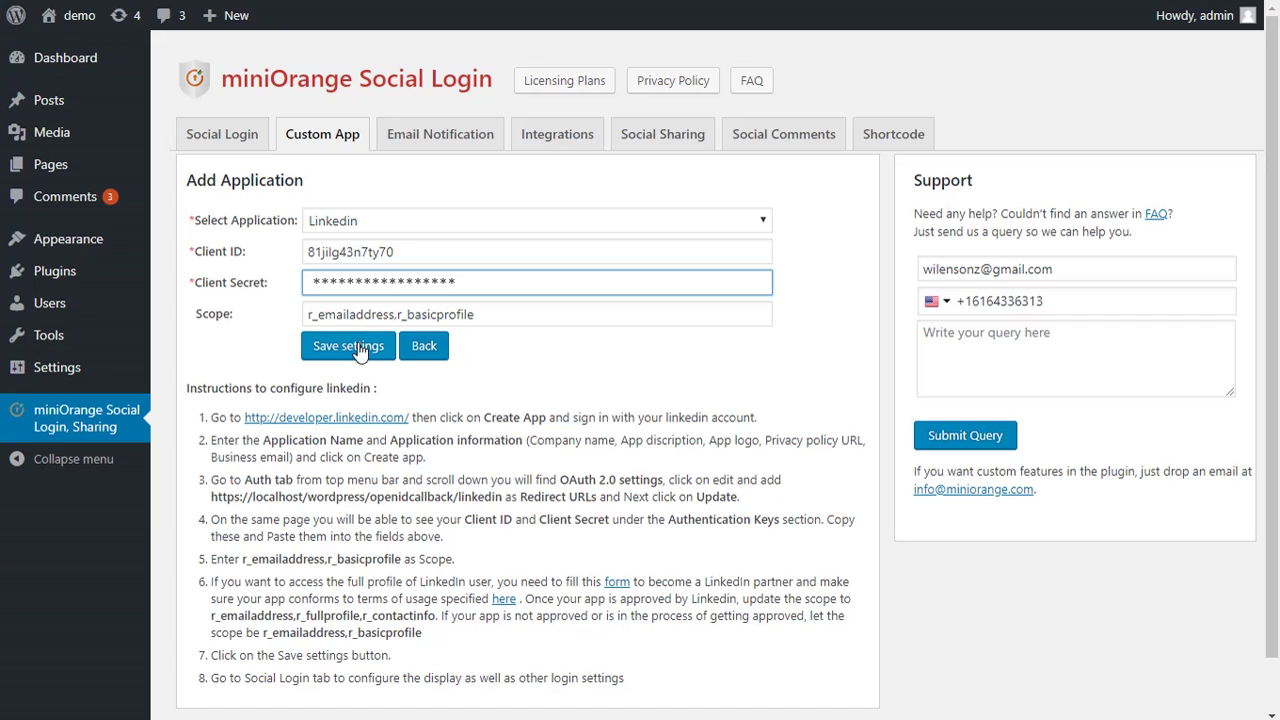
# Save the linkedin custom app, run Test Configuration, and allow the Demo app on LinkedIn
pyautogui.click(358, 346)
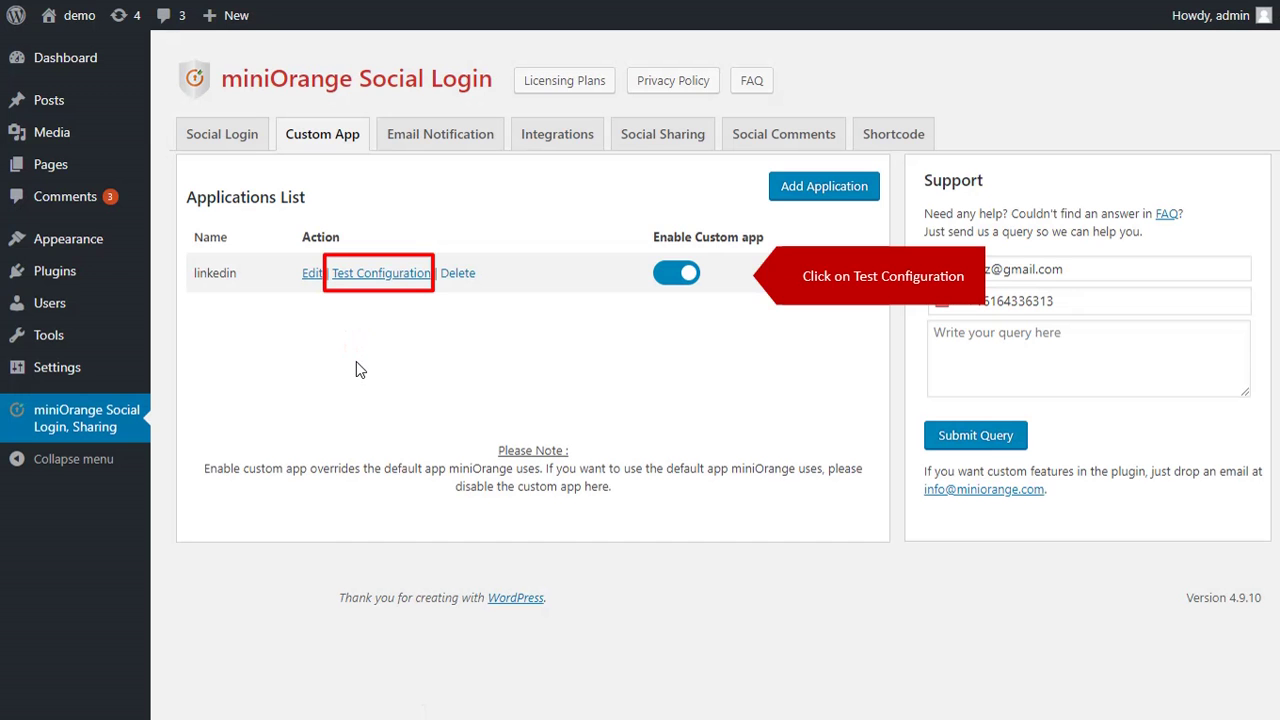
pyautogui.click(388, 280)
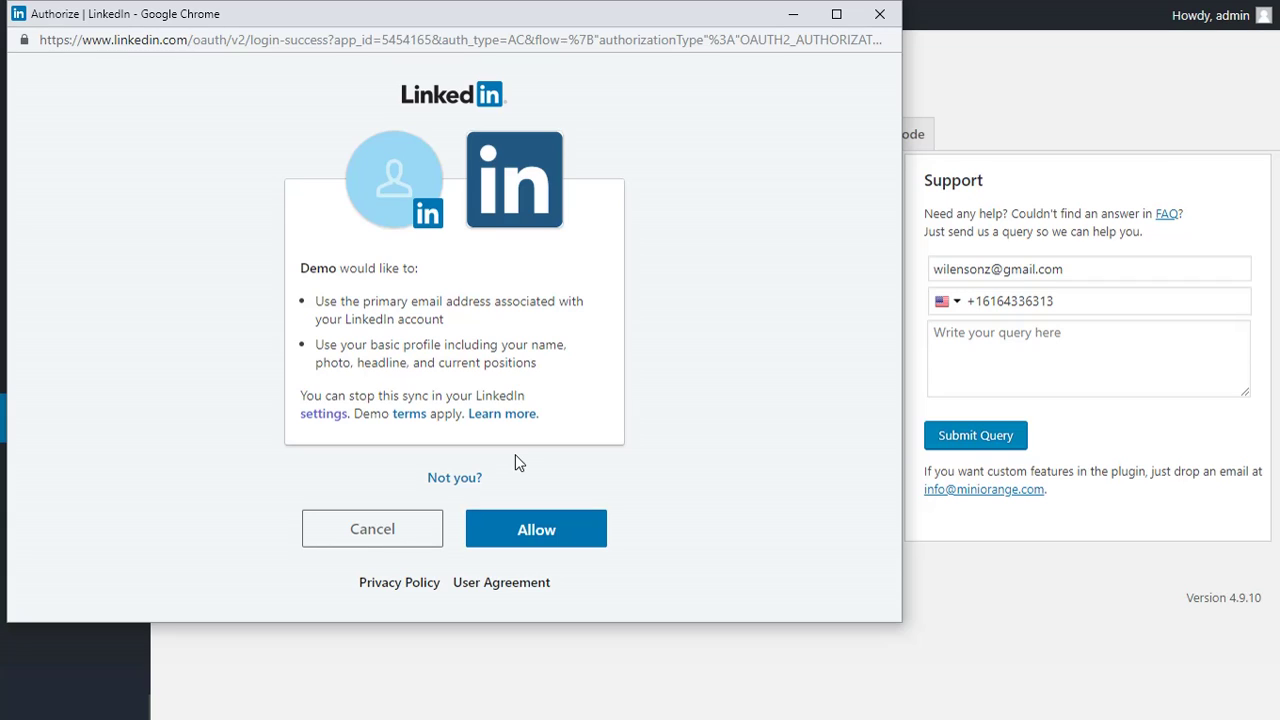
pyautogui.click(519, 535)
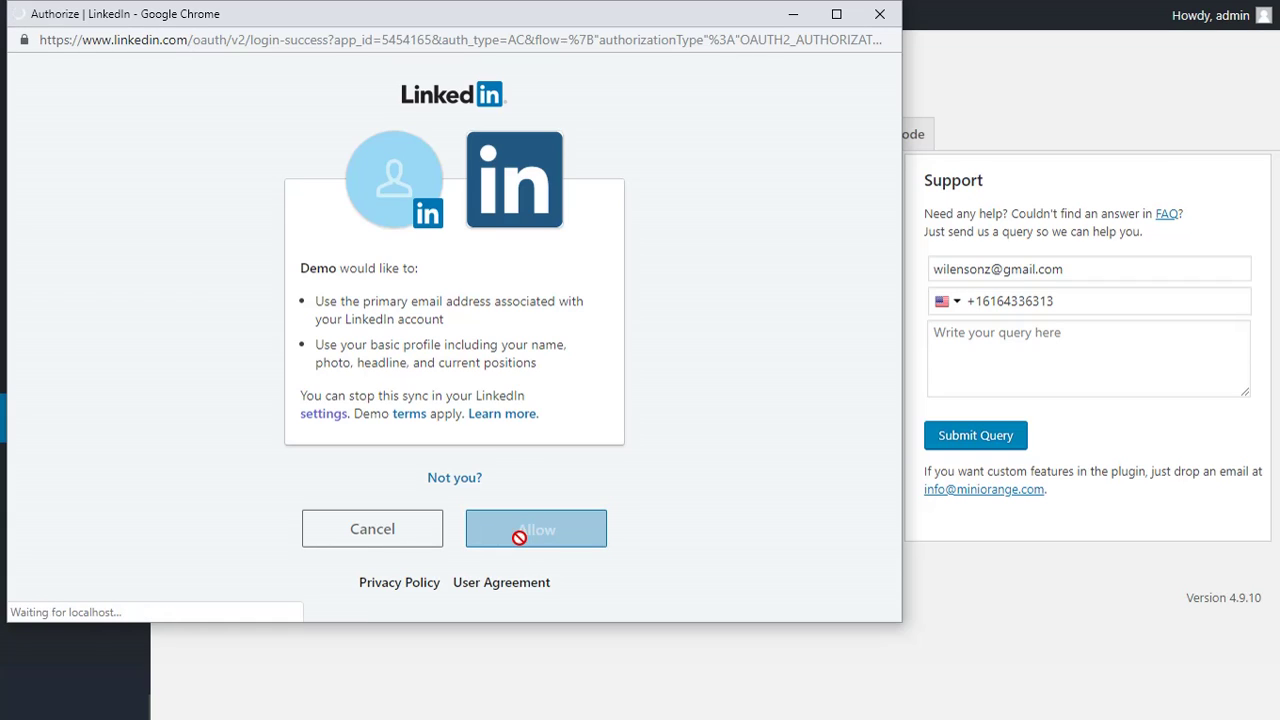